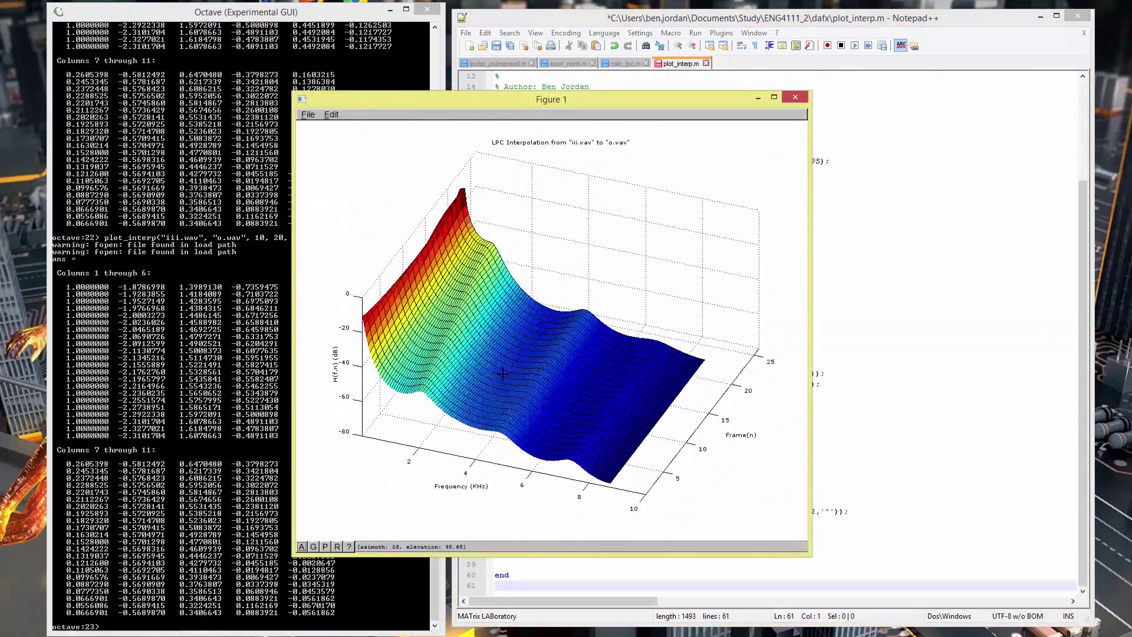
# Step: Rotate the 3-D LPC interpolation surface plot to a new viewing angle
pyautogui.moveTo(501, 374); pyautogui.dragTo(487, 328)
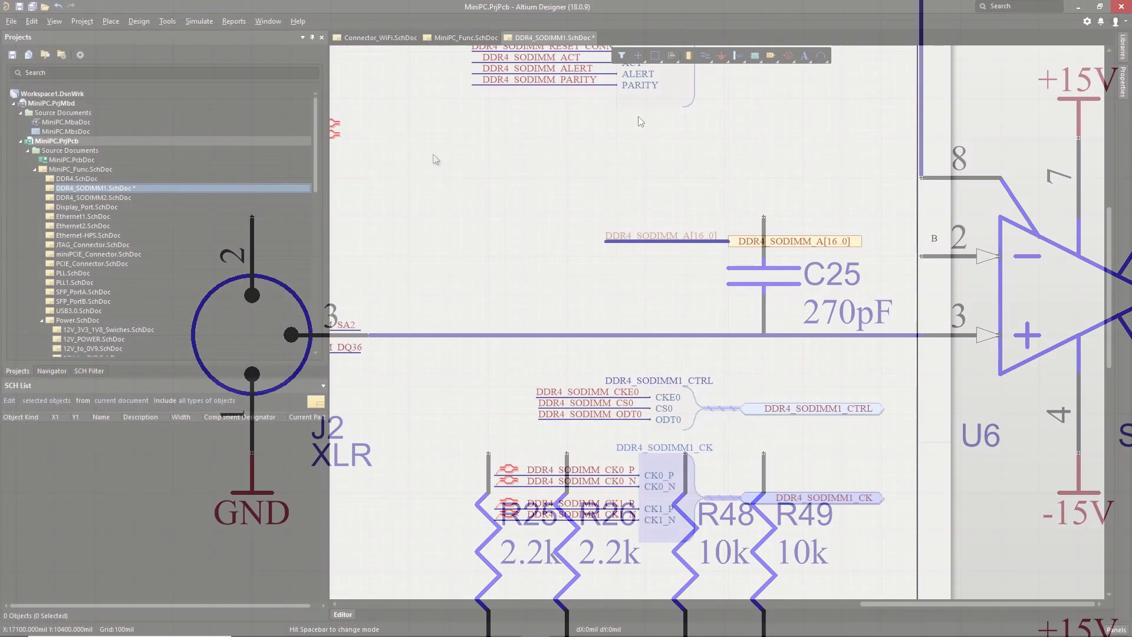
# Step: Smart Paste the DDR4 bus port as Net Labels and Wires with Expand Buses signal names
pyautogui.hotkey('ctrl', 'shift', 'v')
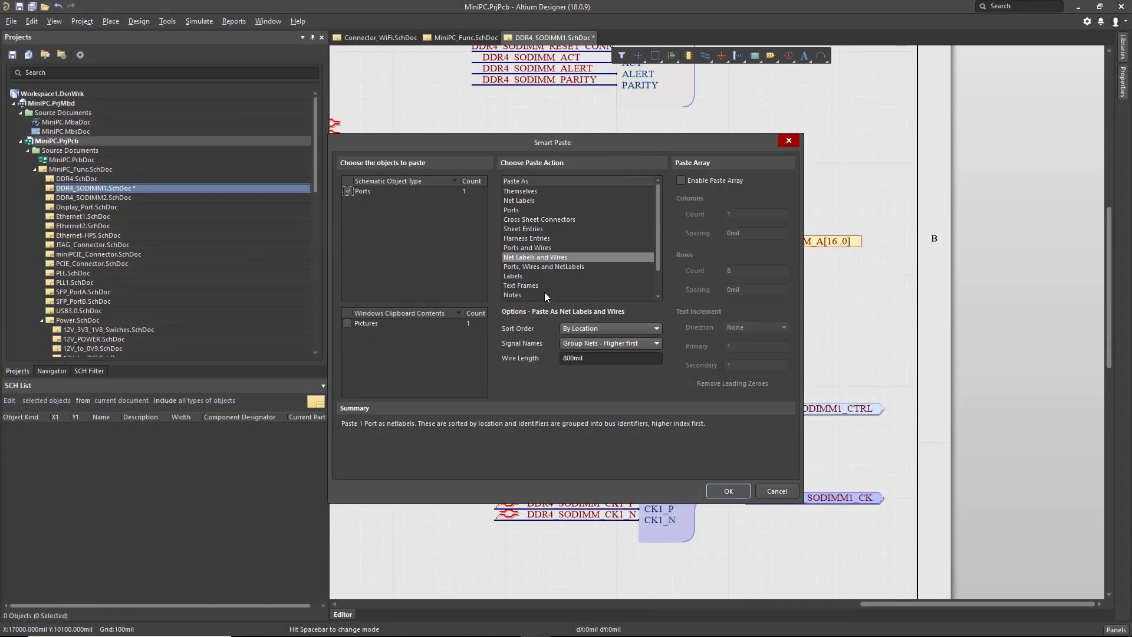
pyautogui.click(580, 343)
pyautogui.click(580, 365)
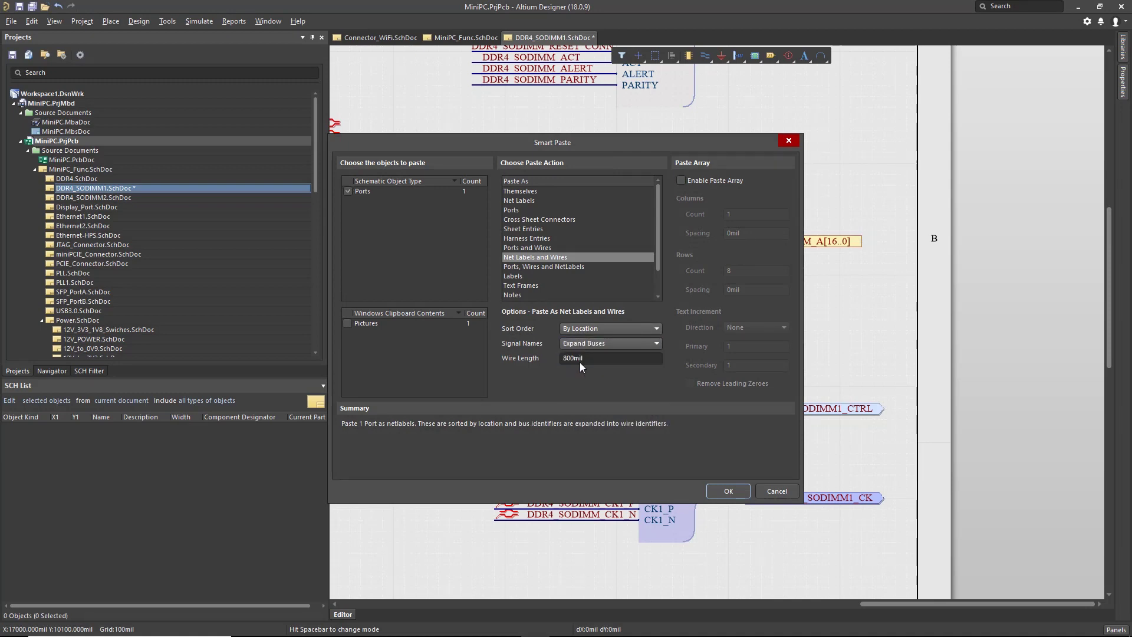
pyautogui.click(709, 493)
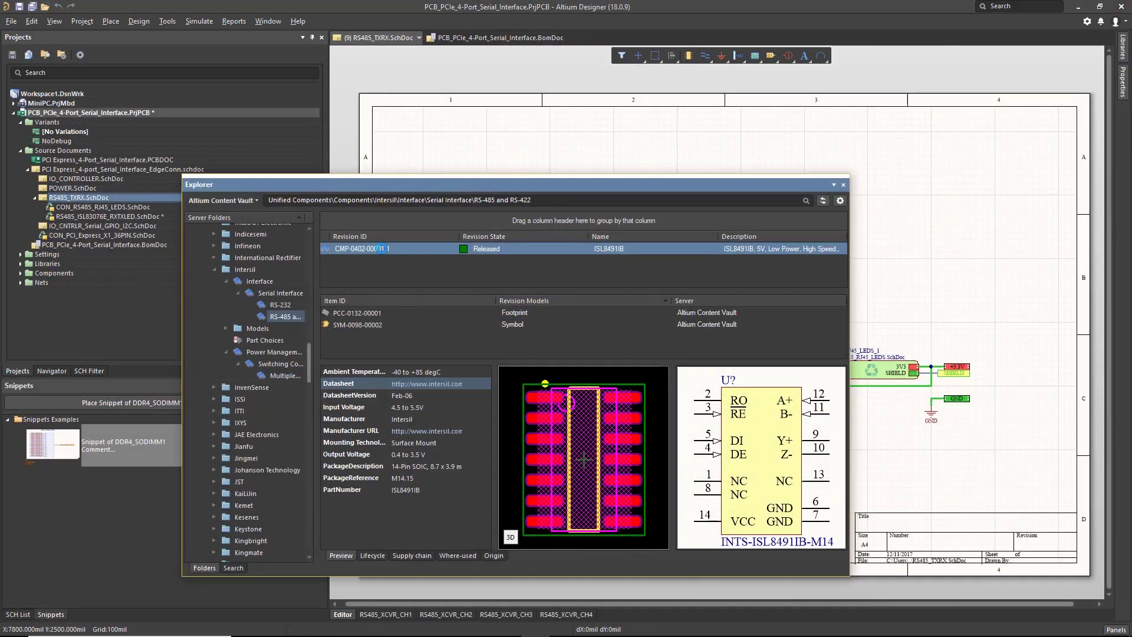
# Step: Add a Future Electronics manual supply solution for the ISL83076EIBZA-T part
pyautogui.rightClick(379, 248)
pyautogui.click(402, 255)
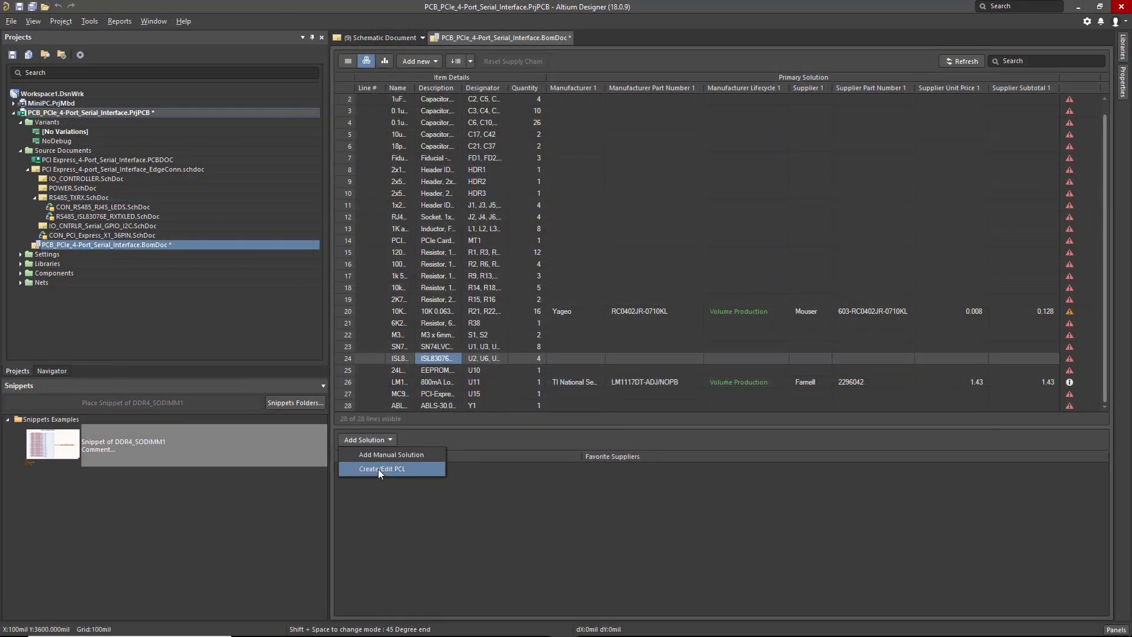
pyautogui.click(377, 468)
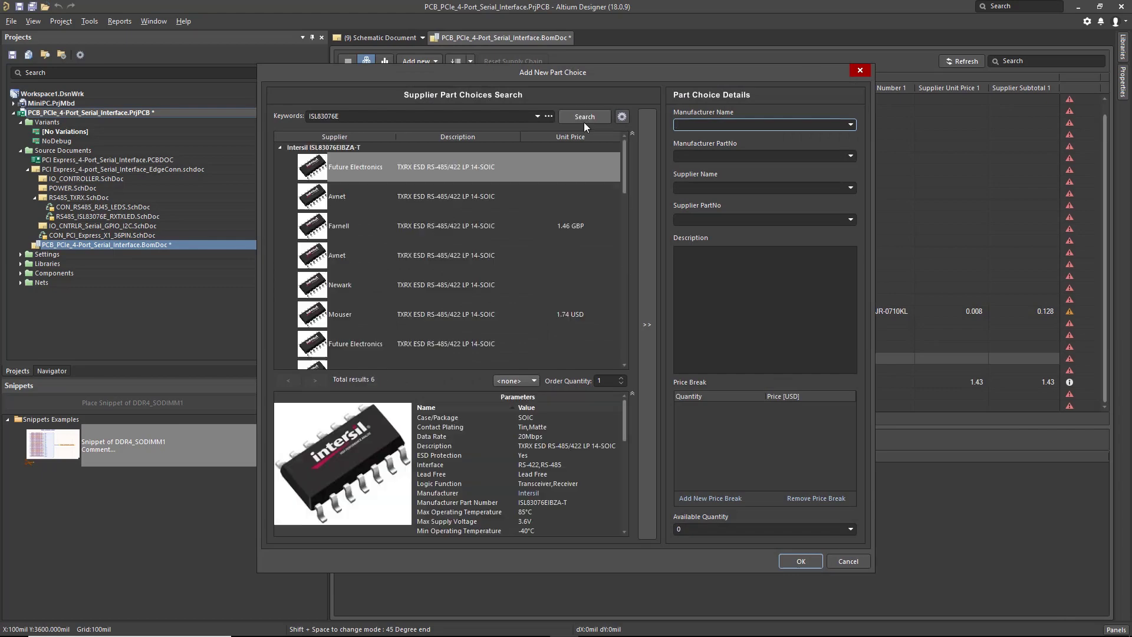
pyautogui.scroll(-3, 604, 450)
pyautogui.scroll(-8, 531, 495)
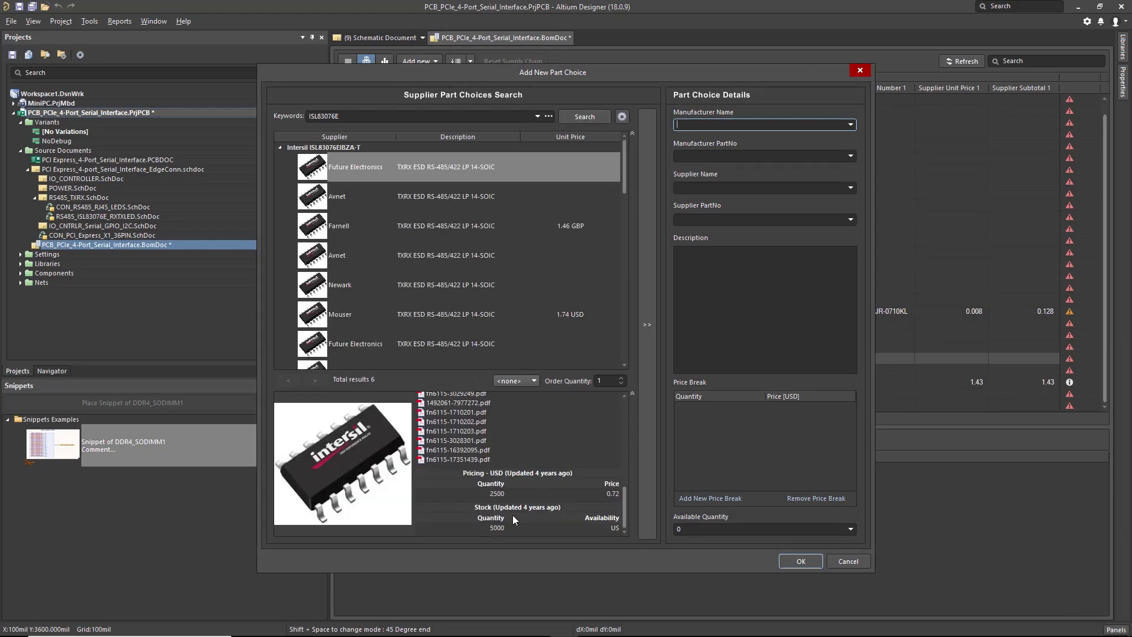
pyautogui.click(652, 269)
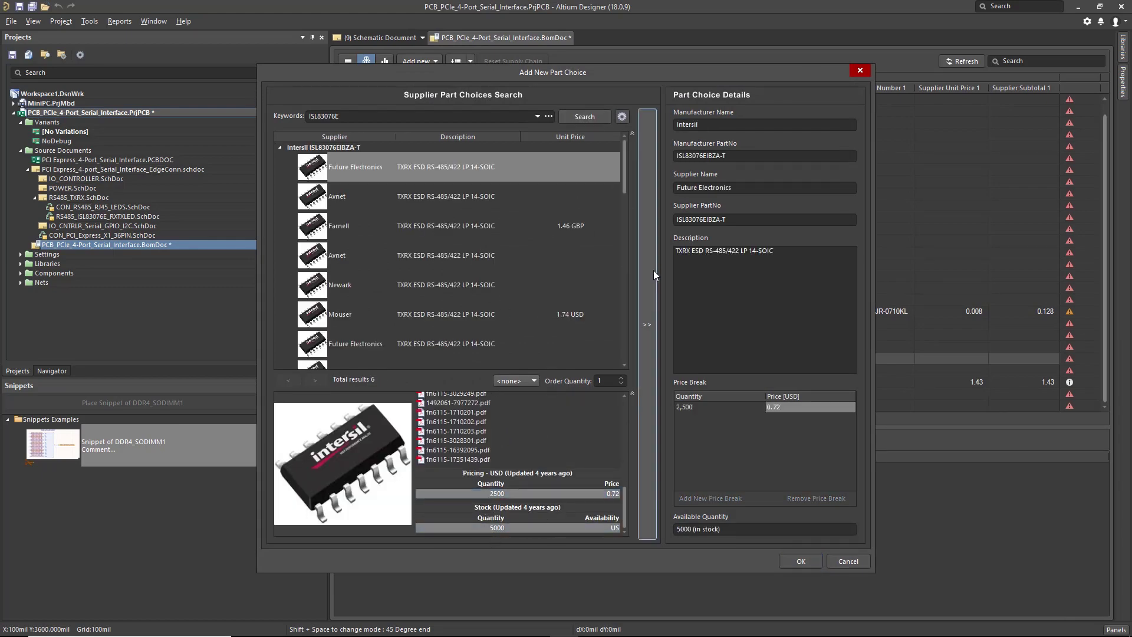
pyautogui.click(797, 562)
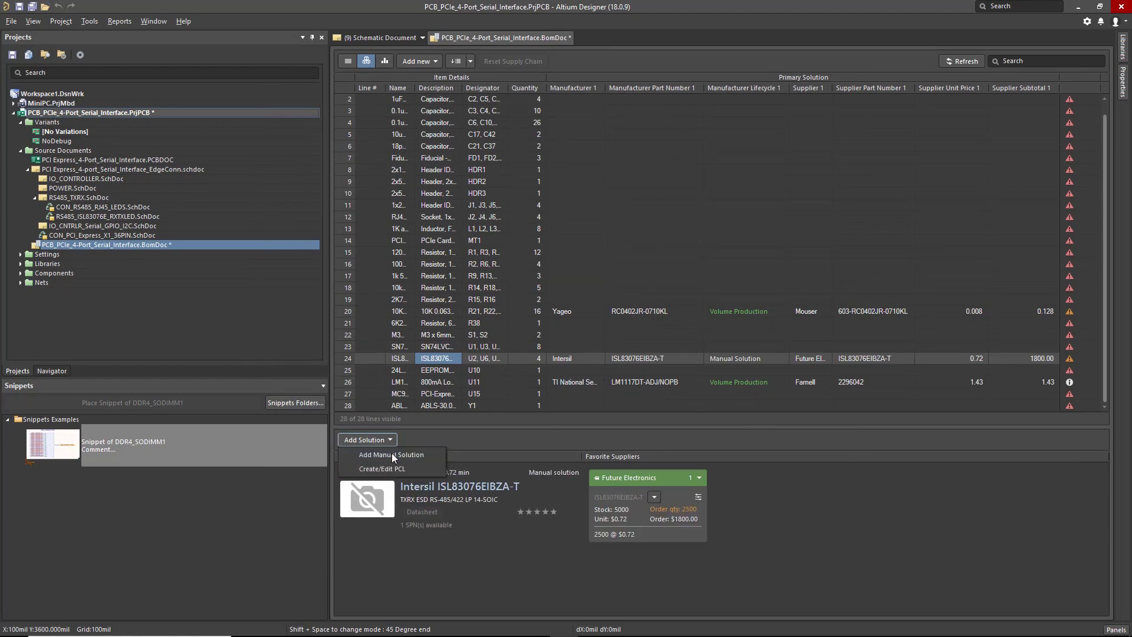
# Step: Add Mouser as a second manual supplier solution for the part
pyautogui.click(392, 454)
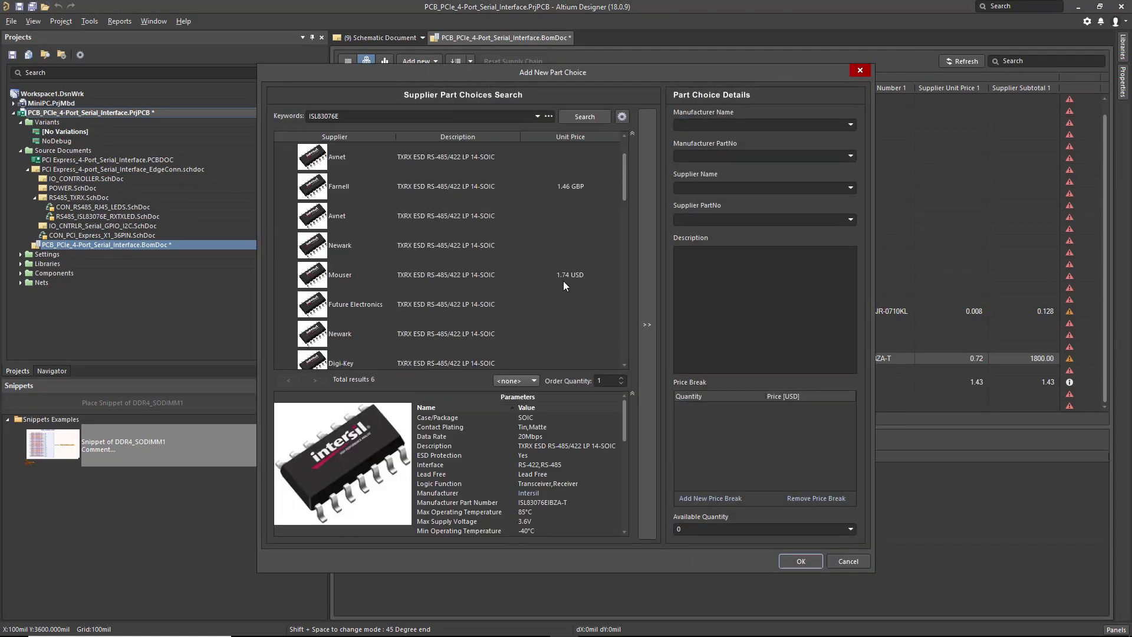
pyautogui.click(563, 280)
pyautogui.moveTo(624, 420); pyautogui.dragTo(606, 514)
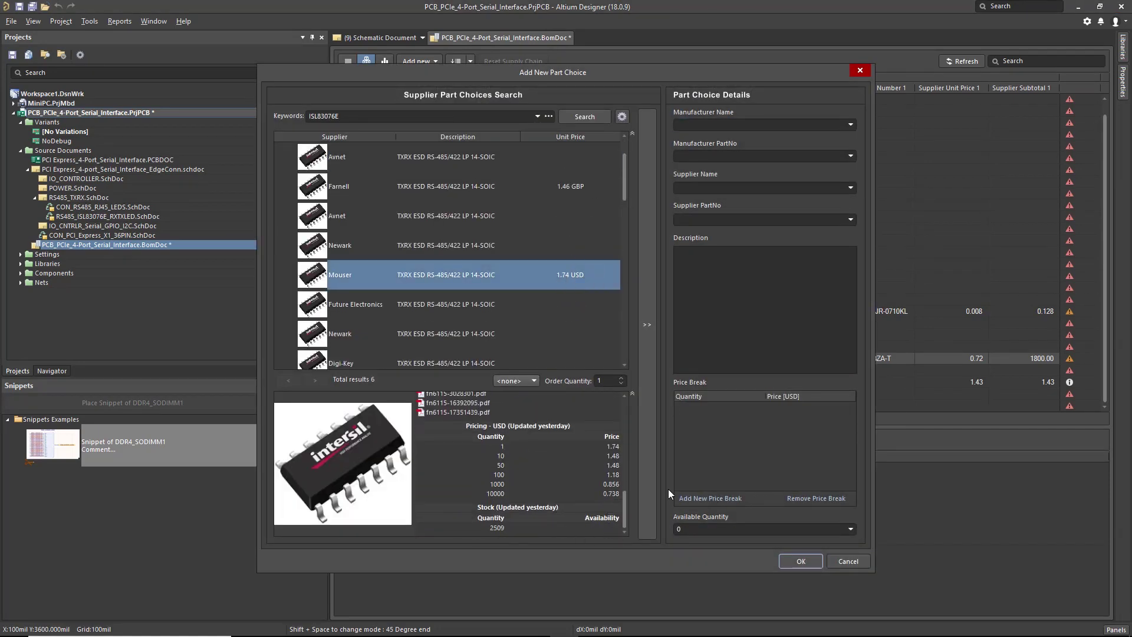
pyautogui.click(801, 561)
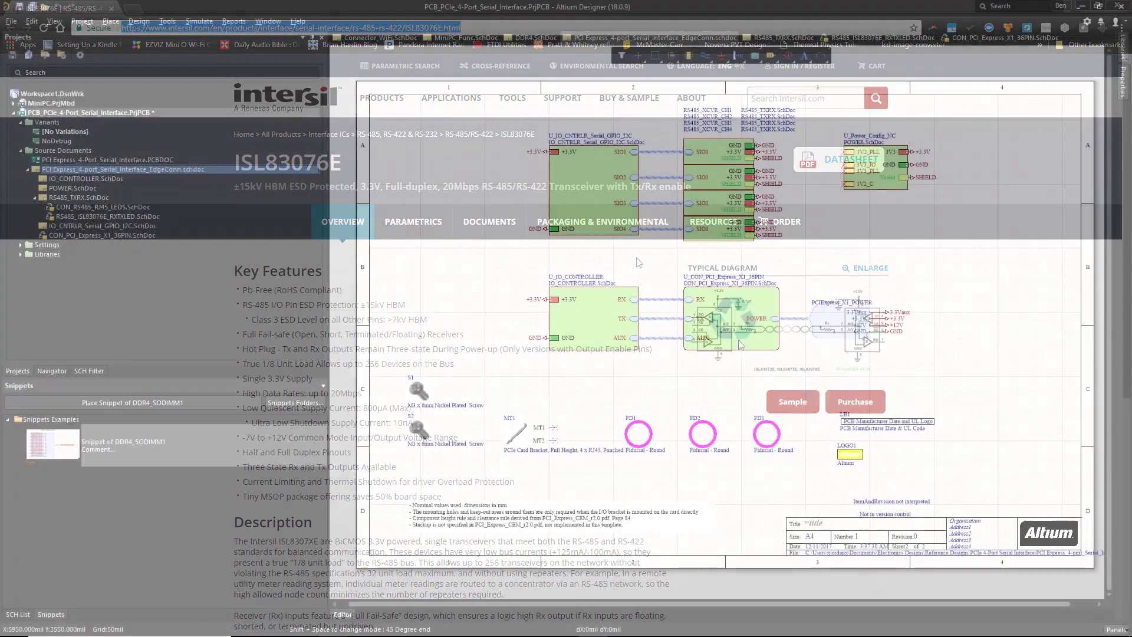
pyautogui.keyDown('ctrl'); pyautogui.scroll(2, 688, 318); pyautogui.keyUp('ctrl')
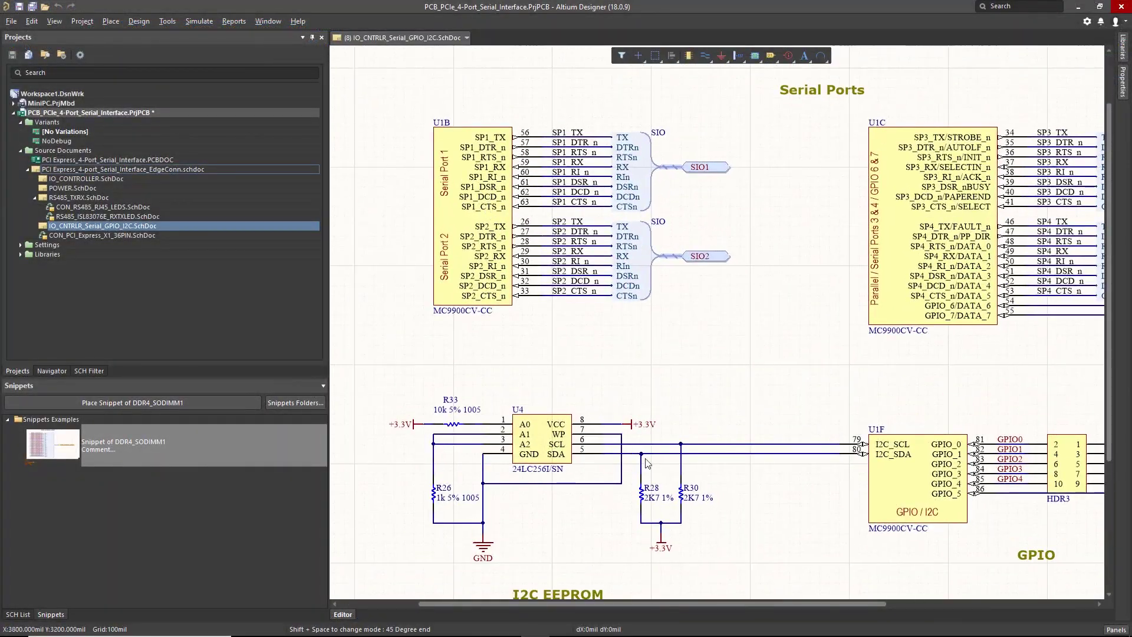
pyautogui.keyDown('ctrl'); pyautogui.scroll(1, 839, 304); pyautogui.keyUp('ctrl')
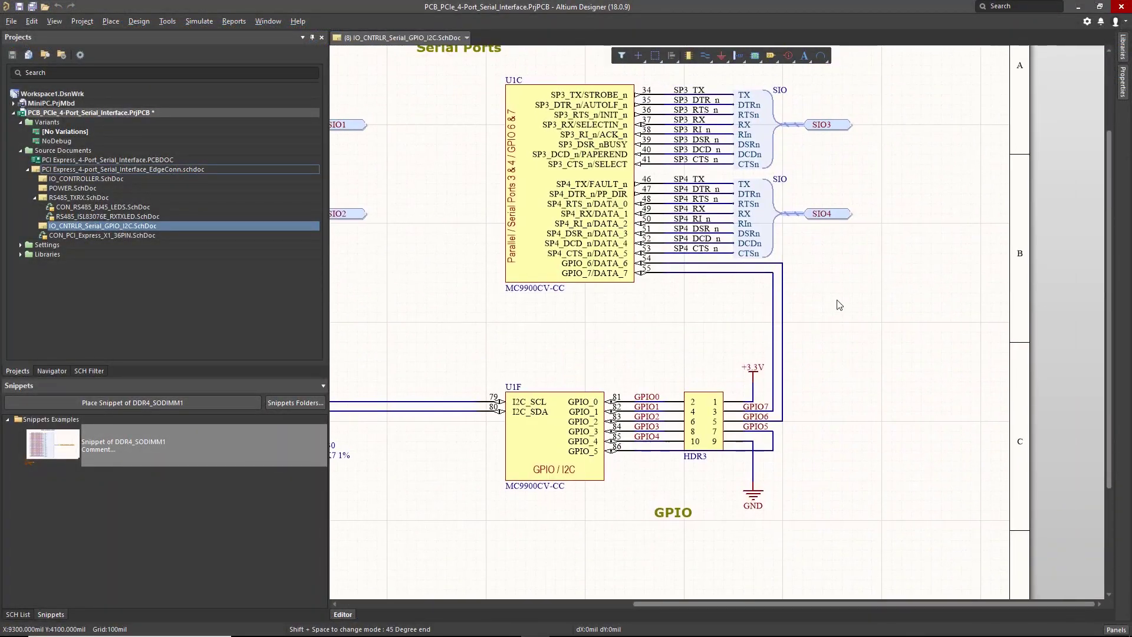
# Step: Trace SIO4 to RS485_TXRX, run the GuitEQ simulation and move cursor B along All Up
pyautogui.keyDown('ctrl'); pyautogui.doubleClick(816, 216); pyautogui.keyUp('ctrl')
pyautogui.keyDown('ctrl'); pyautogui.doubleClick(614, 362); pyautogui.keyUp('ctrl')
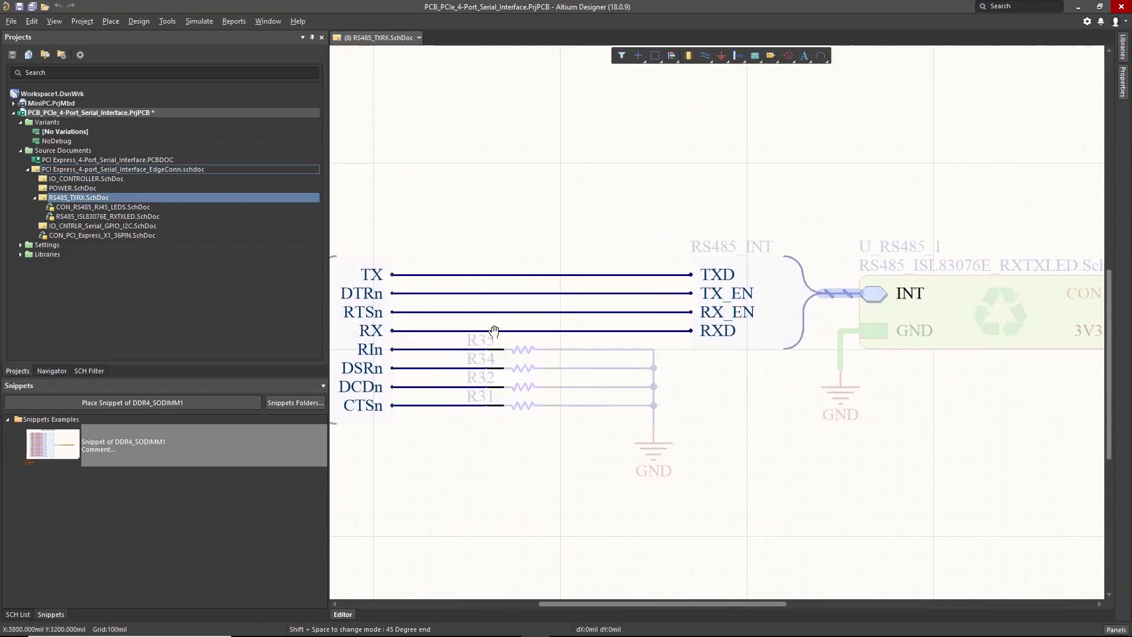
pyautogui.rightClick(706, 368)
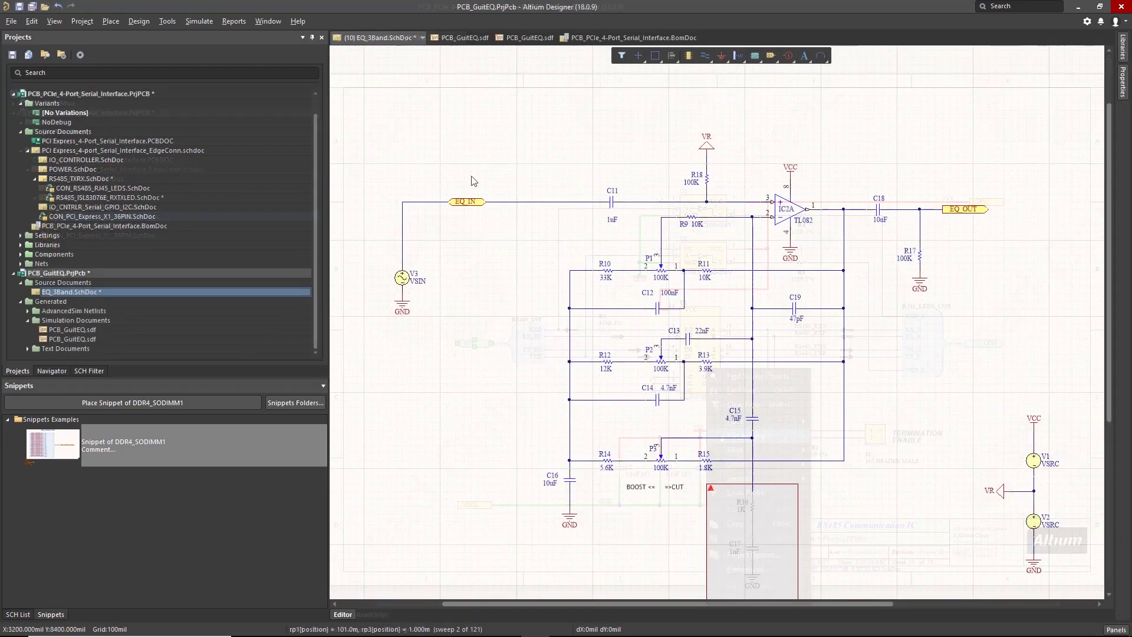
pyautogui.click(195, 22)
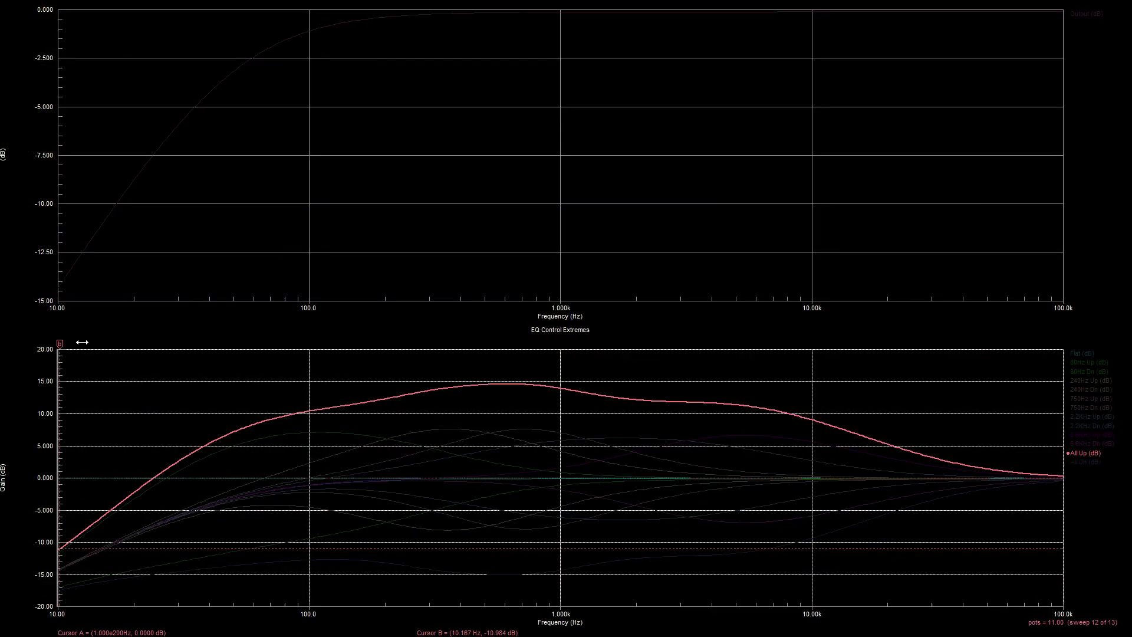
pyautogui.moveTo(524, 344); pyautogui.dragTo(759, 344)
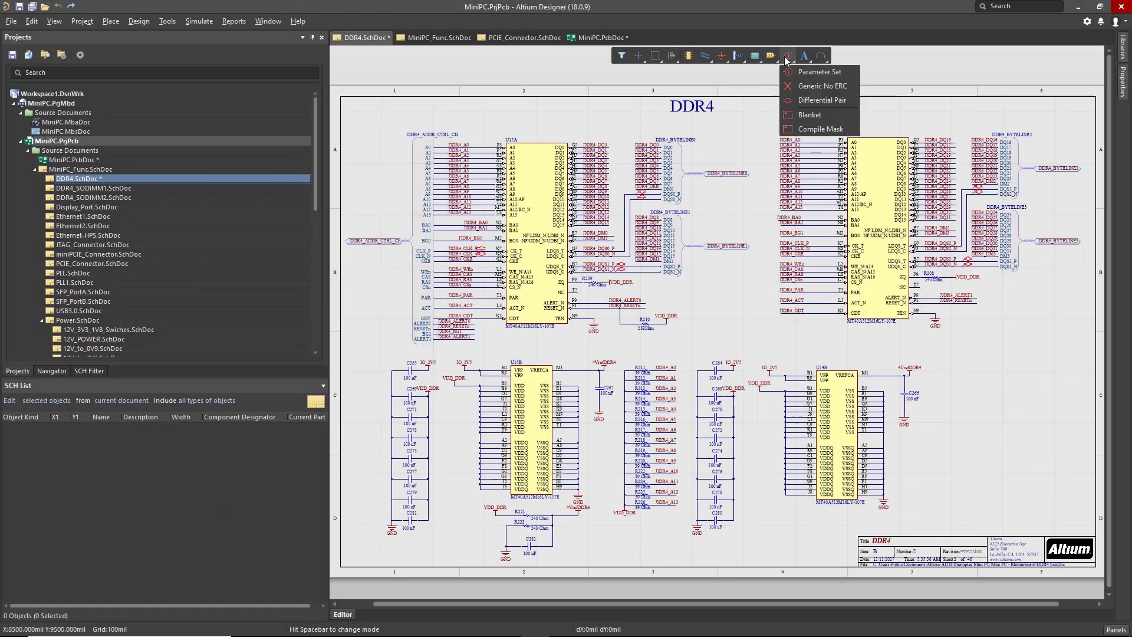
# Step: Place a blanket over the address net labels and add a parameter set directive
pyautogui.click(806, 115)
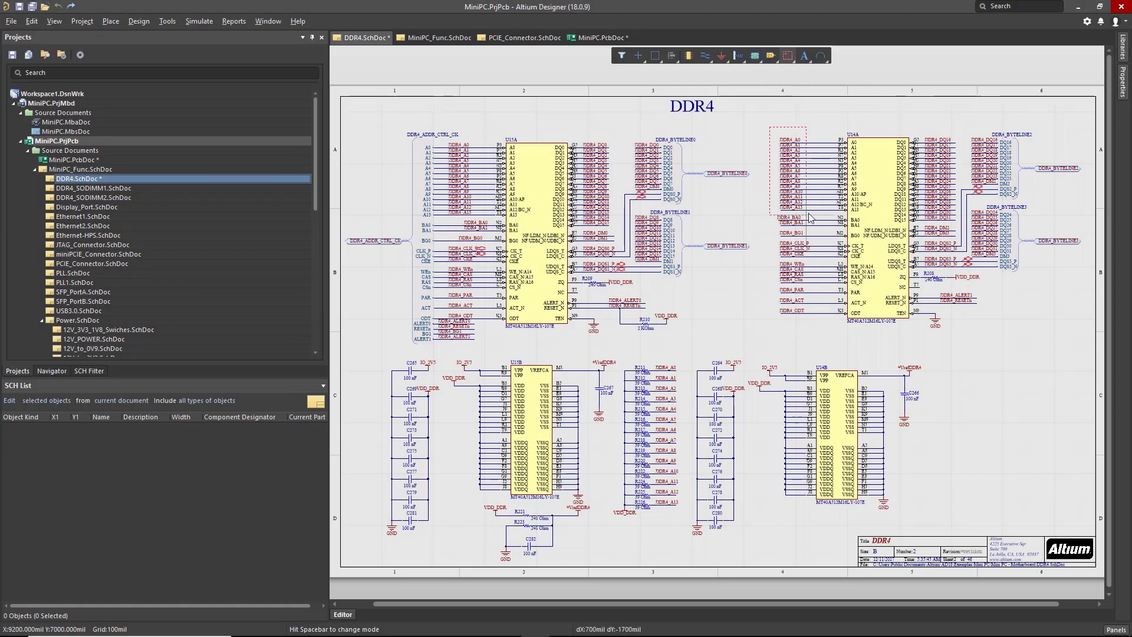
pyautogui.press('Escape')
pyautogui.click(788, 56)
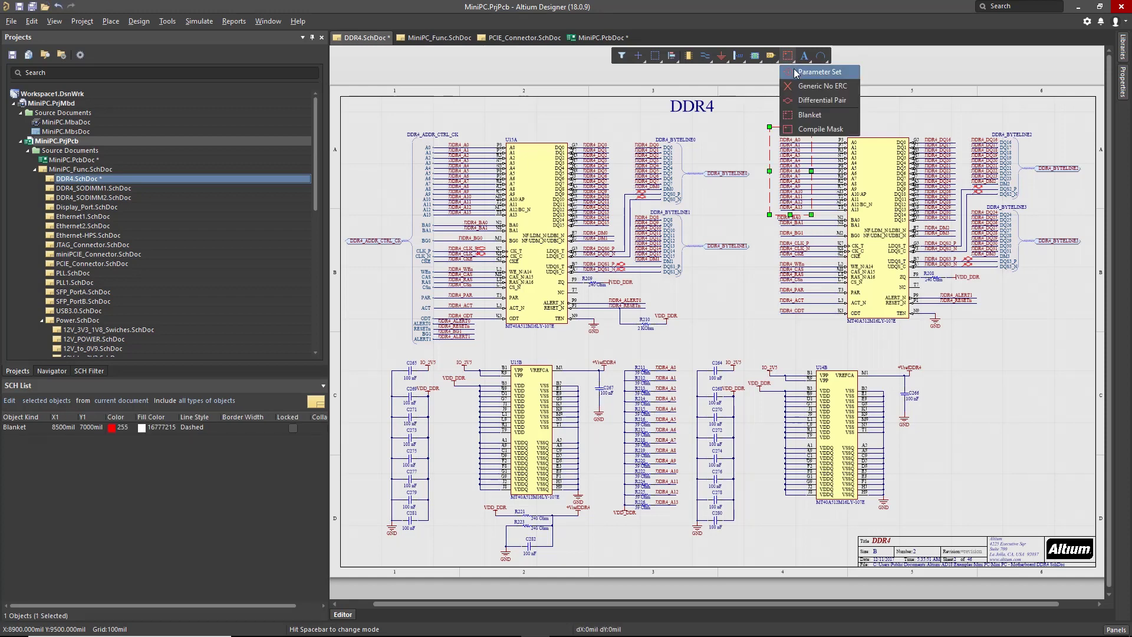
pyautogui.click(793, 72)
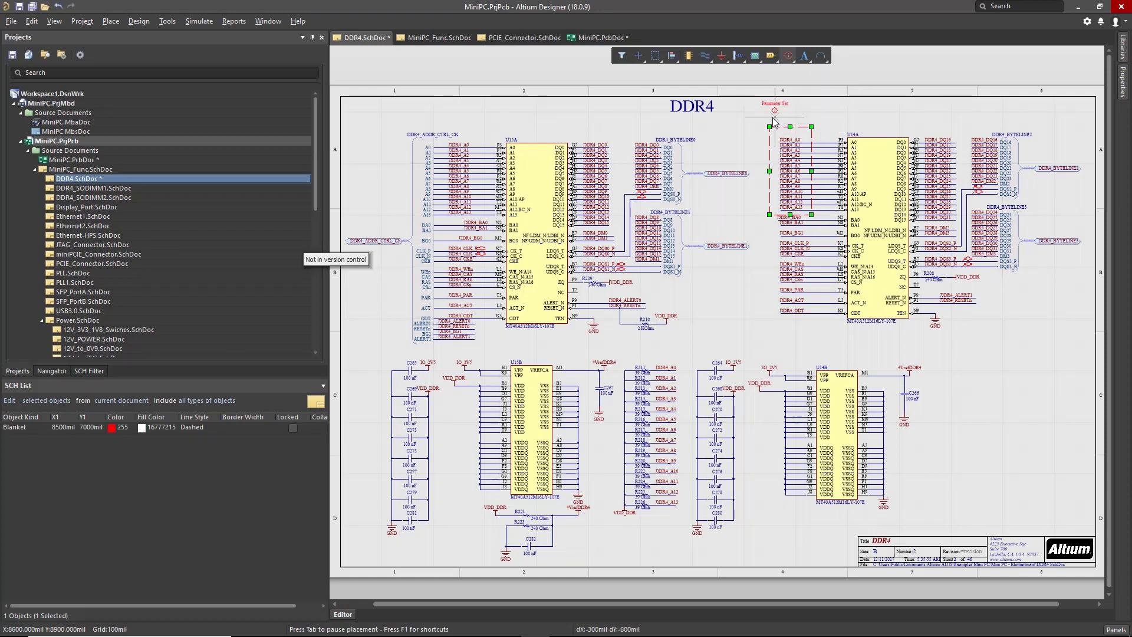
# Step: Give the parameter set net class DDR4_A and a track width rule
pyautogui.press('Tab')
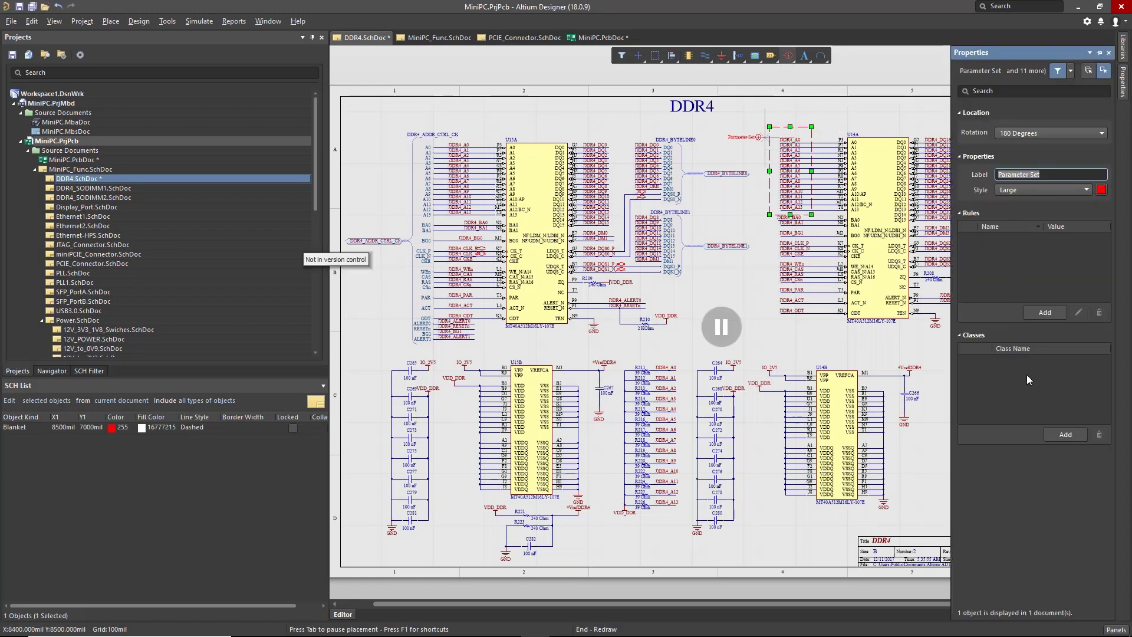
pyautogui.click(1028, 379)
pyautogui.click(1044, 312)
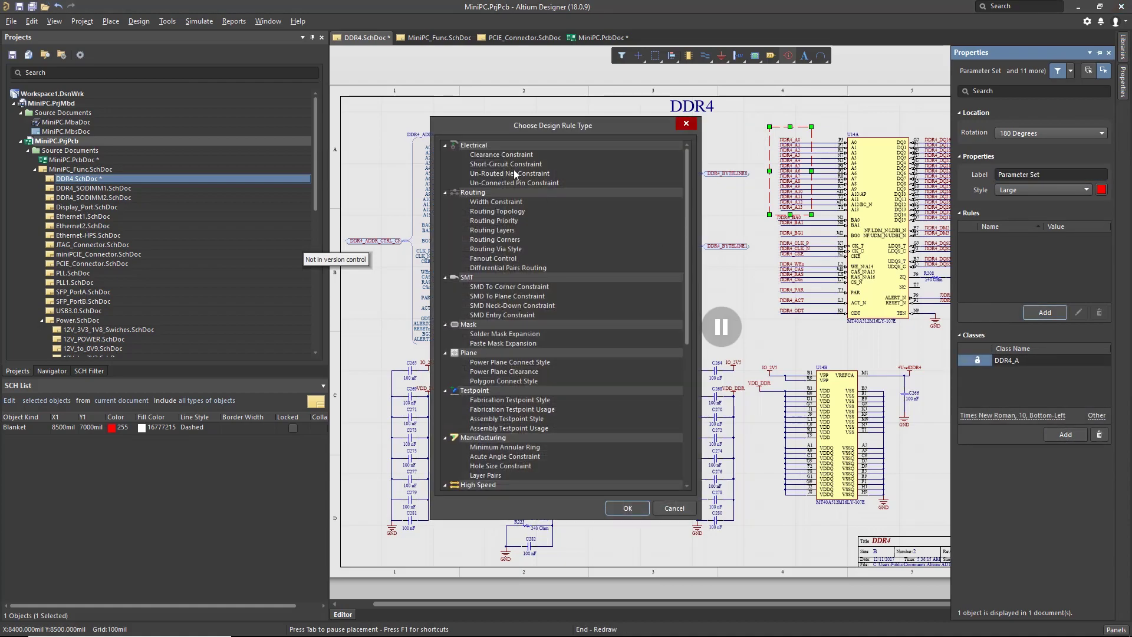
pyautogui.doubleClick(490, 202)
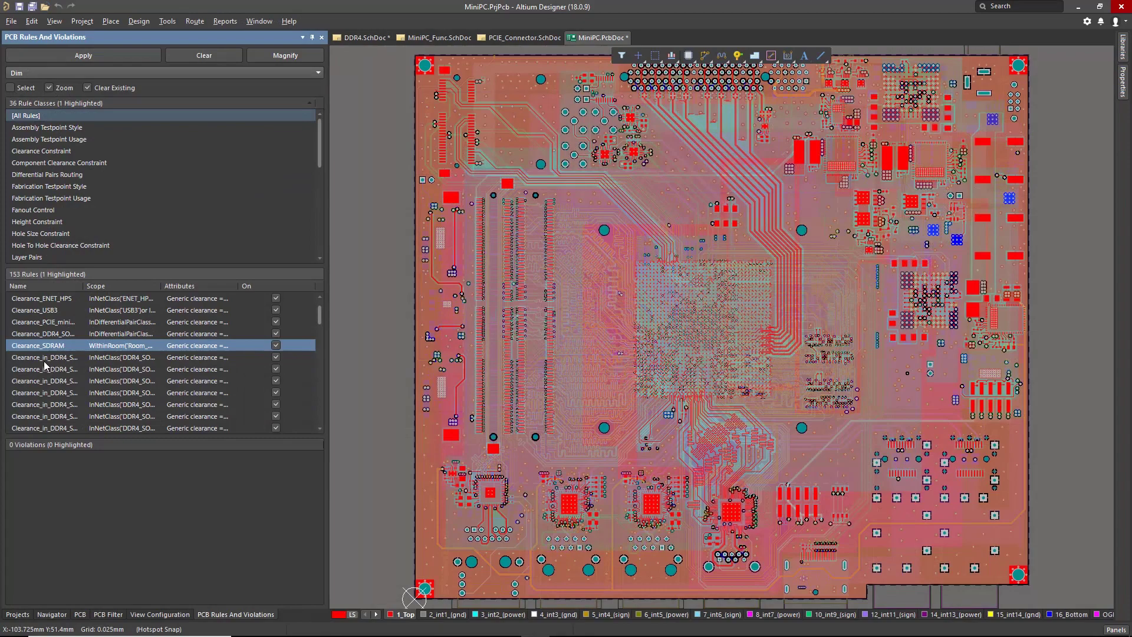
# Step: Inspect the DDR4 clearance rules on the board
pyautogui.click(45, 360)
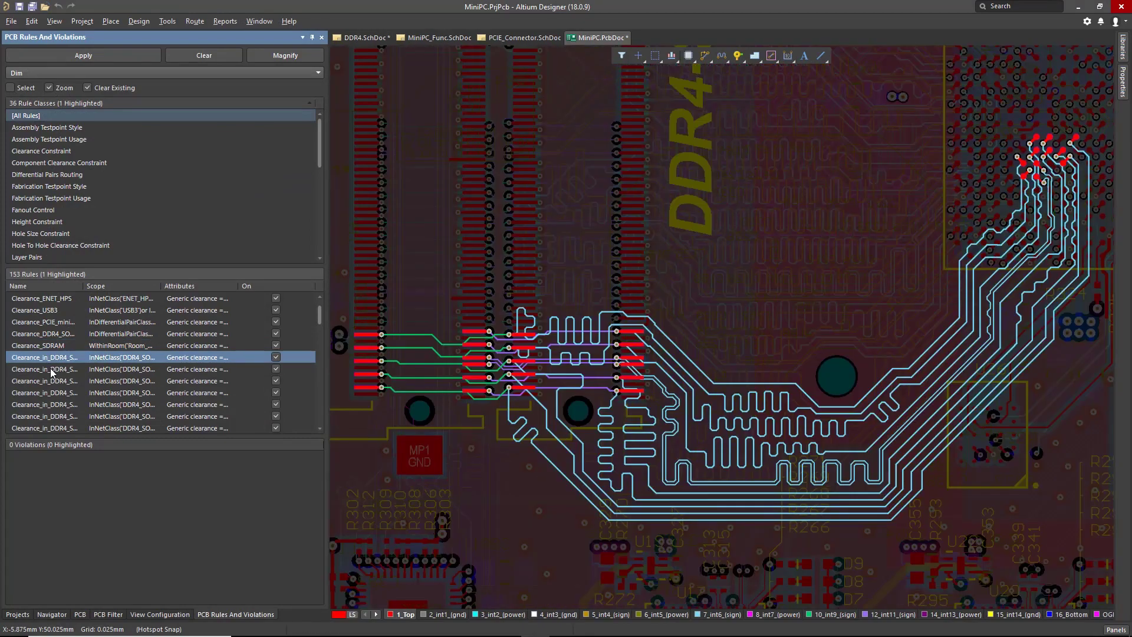
pyautogui.click(52, 370)
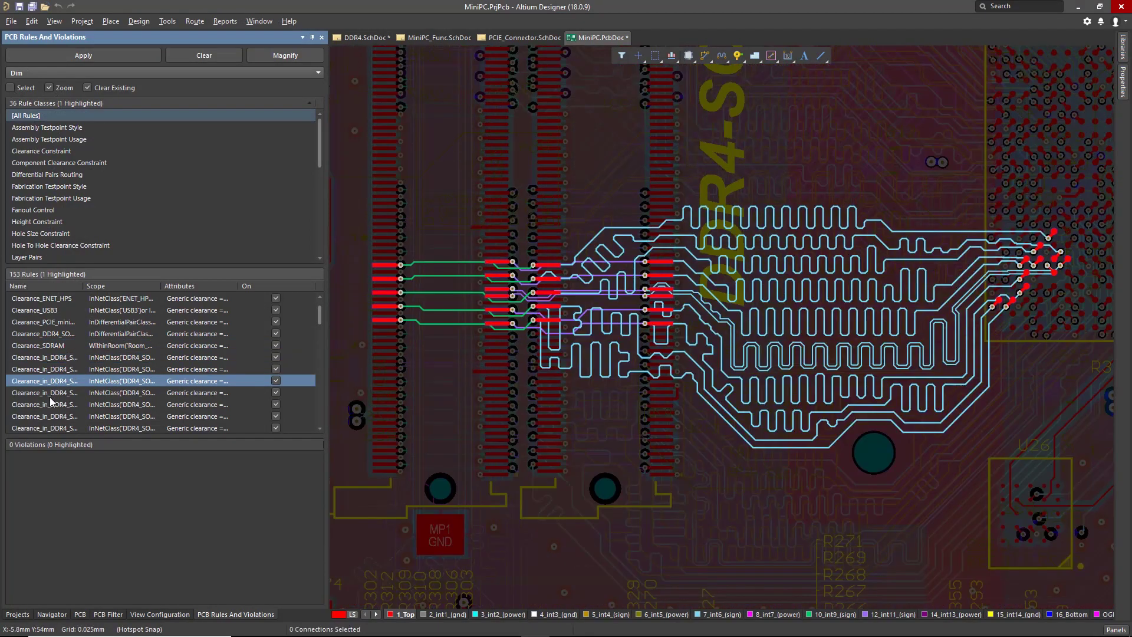
pyautogui.click(50, 393)
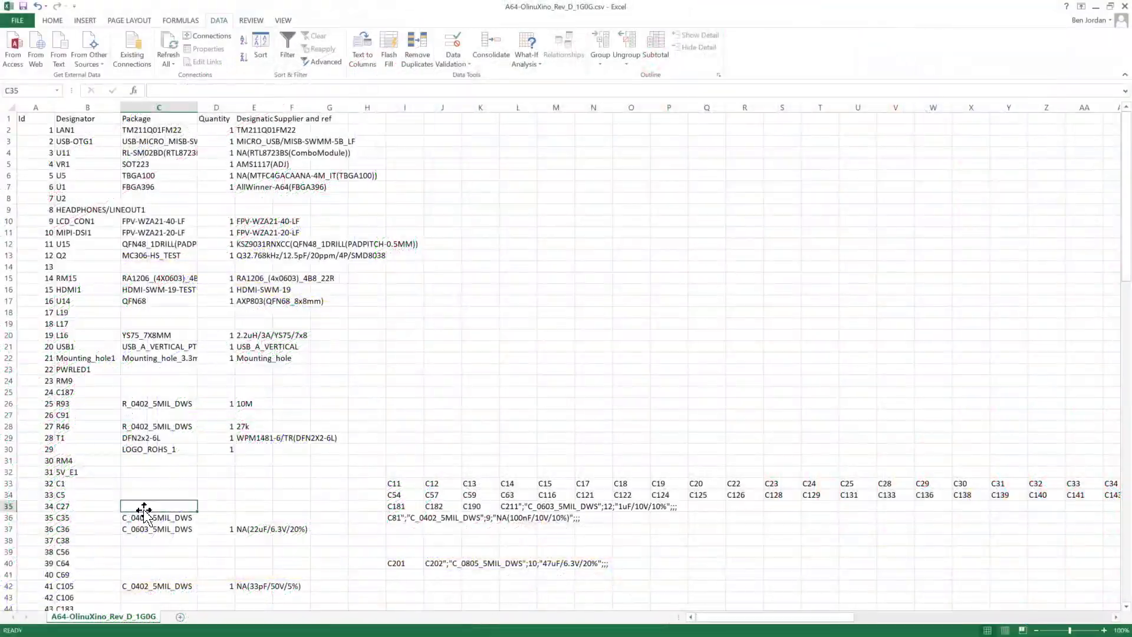
# Step: Fill C33 and C34 with C35's package value C_0603_5MIL_DWS
pyautogui.moveTo(194, 506); pyautogui.dragTo(197, 486)
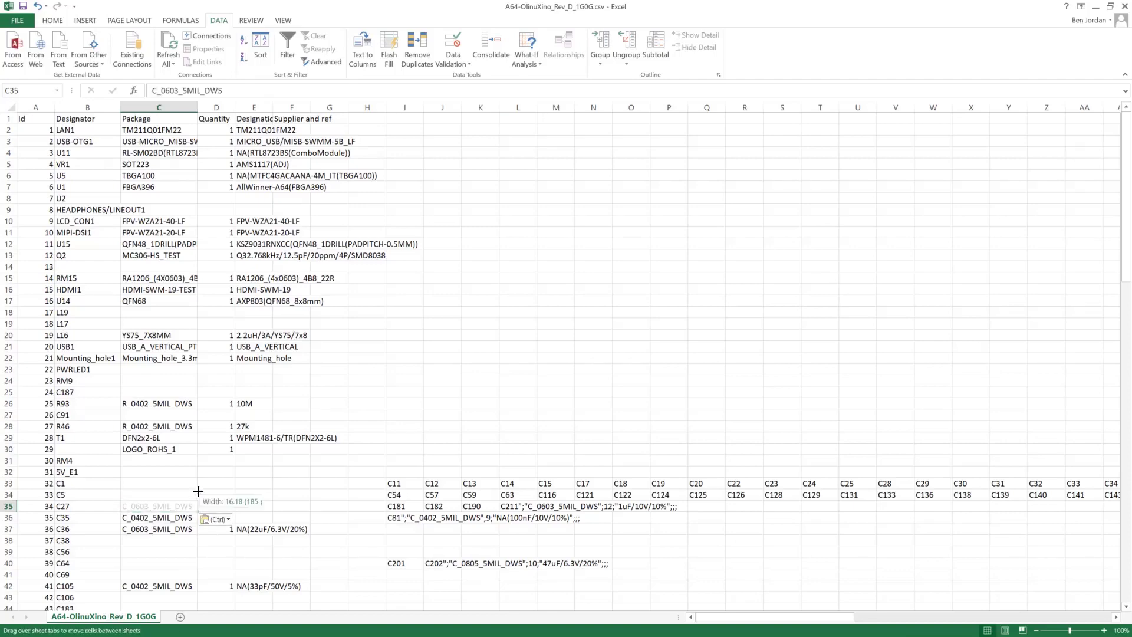
pyautogui.write('C_0603_5MIL_DWS C_0603_5MIL_DWS')
pyautogui.click(184, 472)
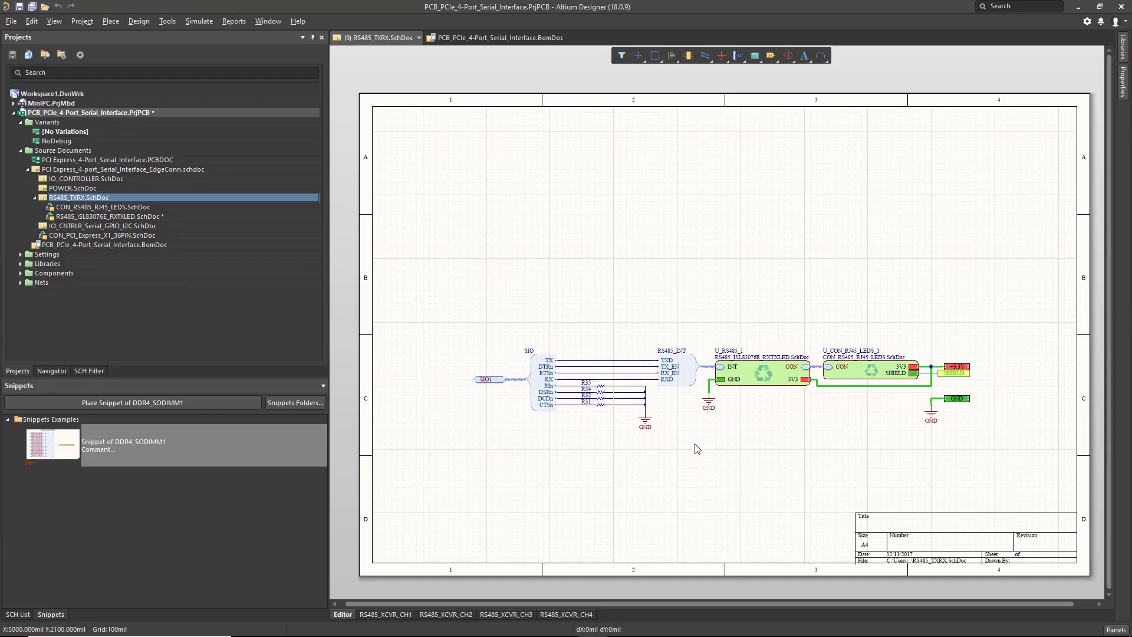
# Step: Select ISL8491IB in the vault Explorer and rotate its 3D preview, then return to 2D
pyautogui.click(1117, 629)
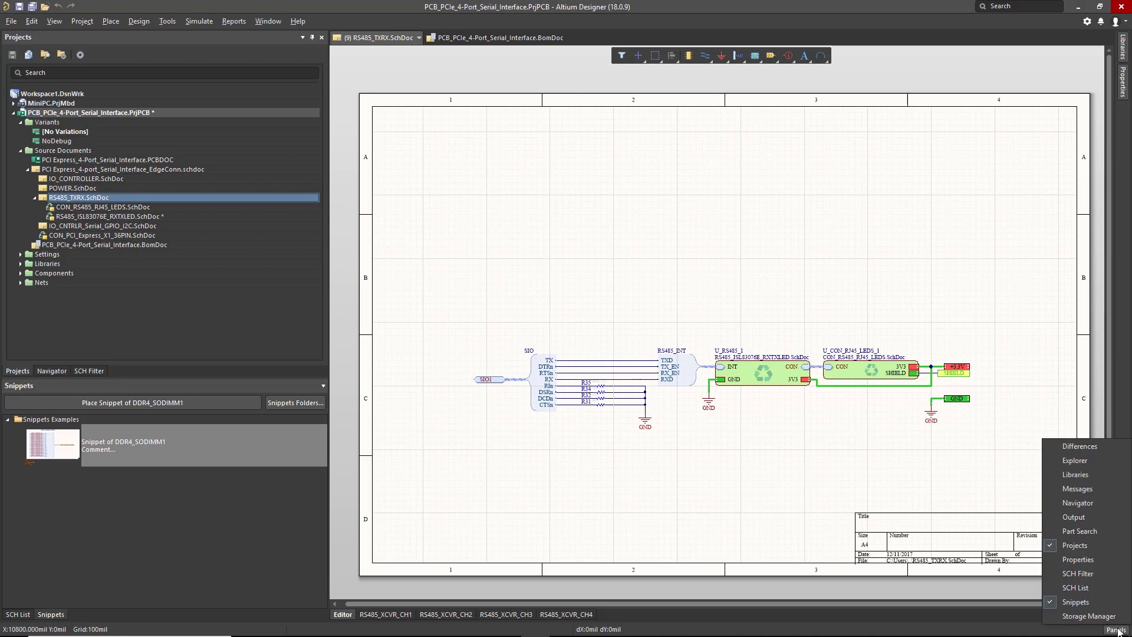
pyautogui.click(1074, 460)
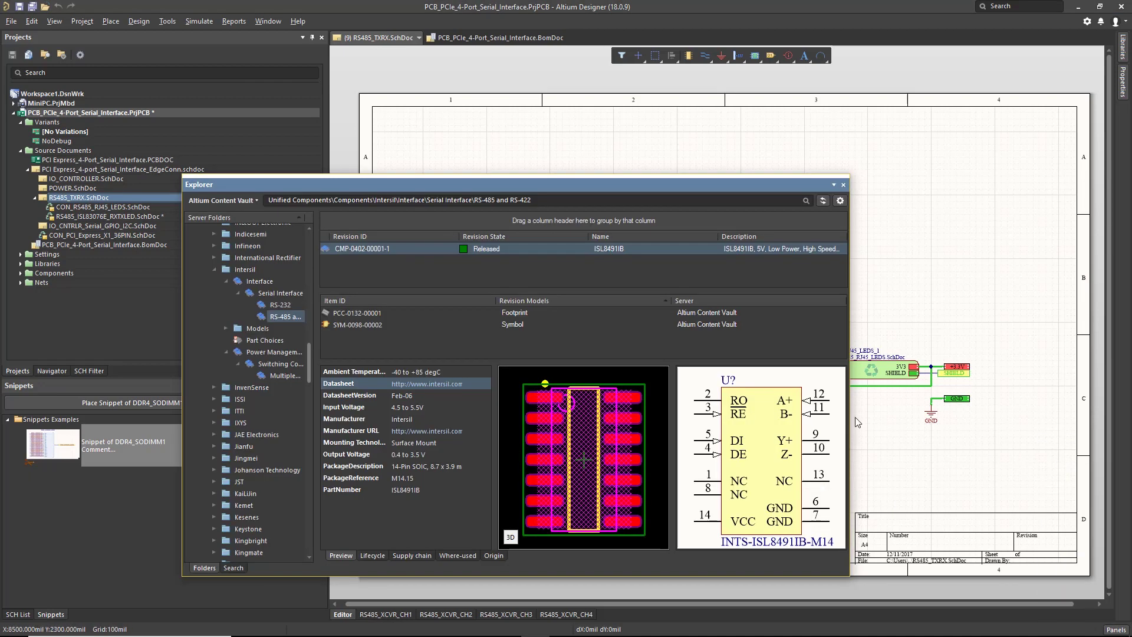
pyautogui.click(726, 247)
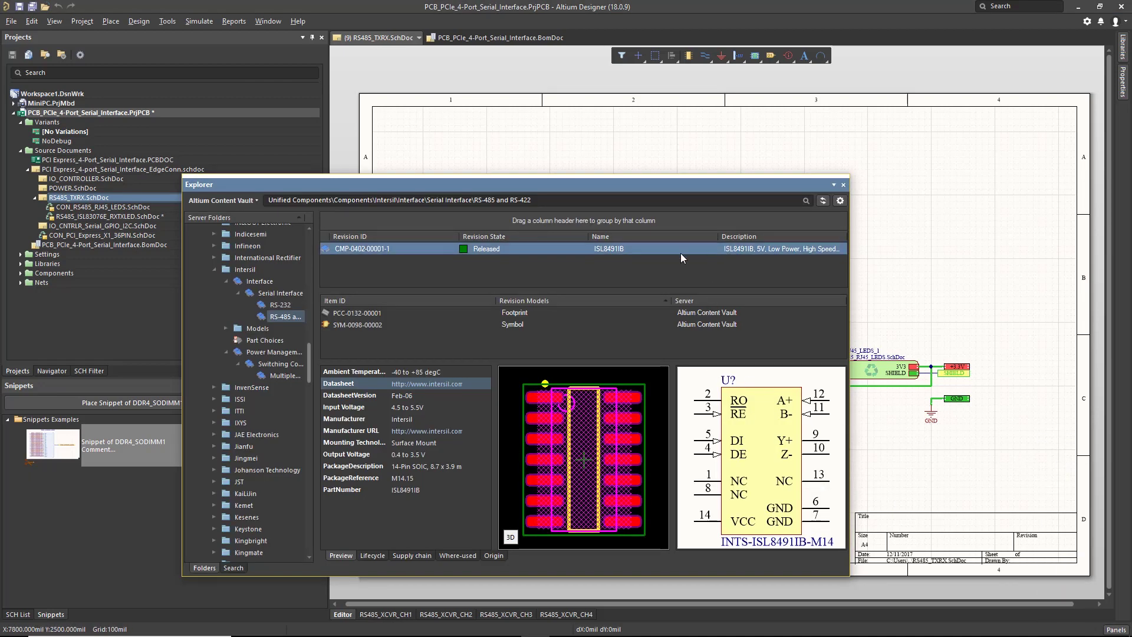
pyautogui.click(510, 539)
pyautogui.moveTo(578, 492)
pyautogui.mouseDown()
pyautogui.moveTo(596, 478)
pyautogui.moveTo(560, 542)
pyautogui.mouseUp()
pyautogui.click(511, 537)
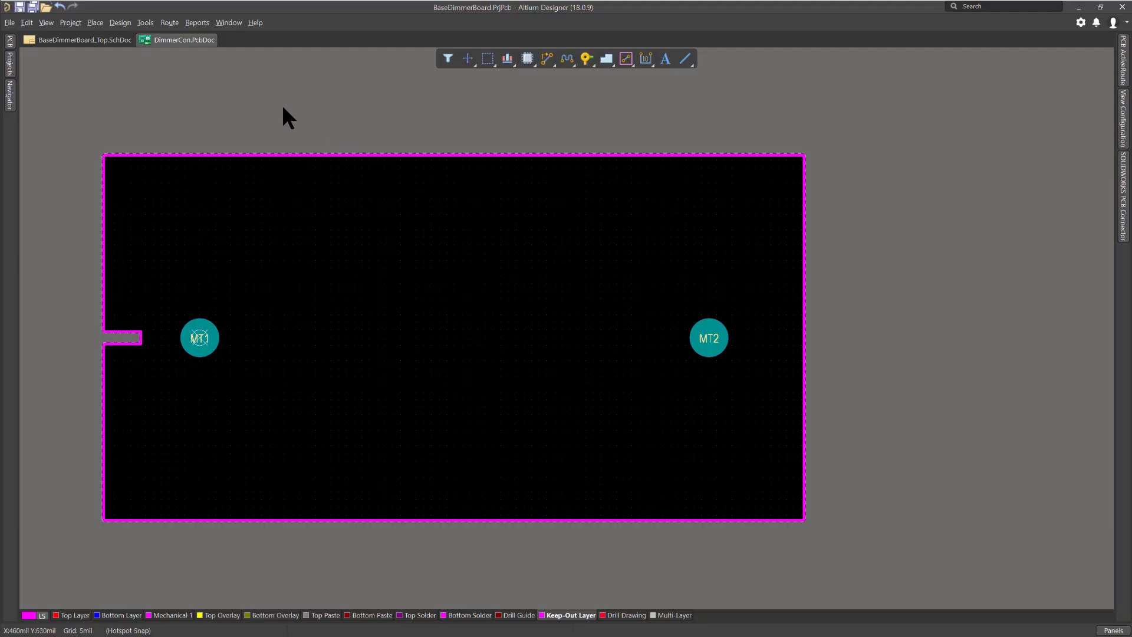
# Step: Import the schematic changes into the DimmerCon PCB through the change order
pyautogui.click(120, 24)
pyautogui.click(139, 44)
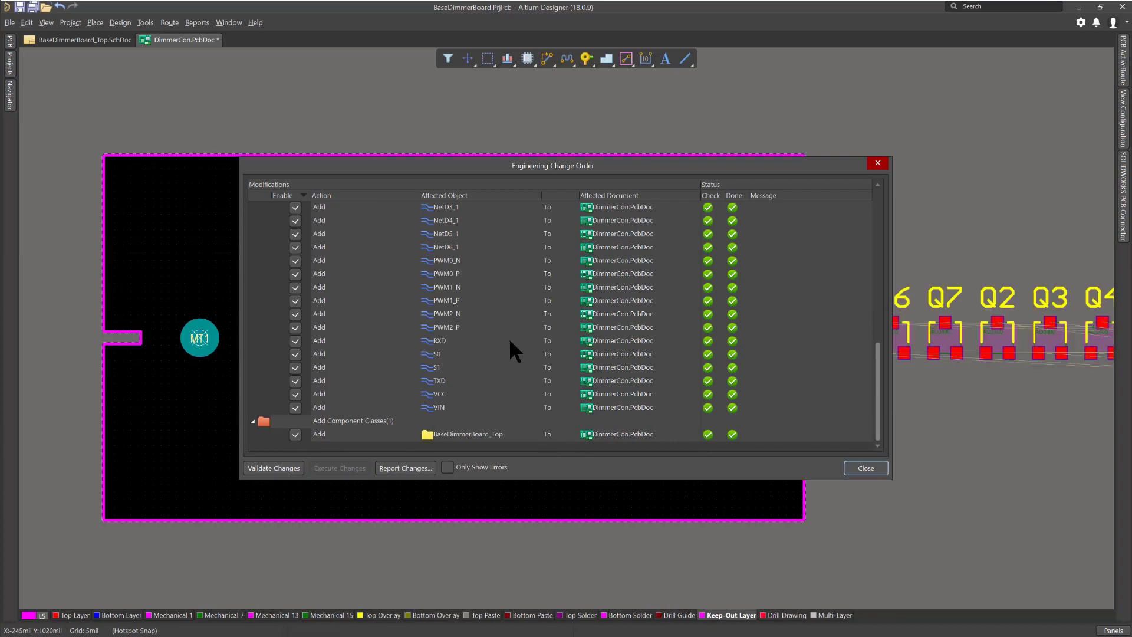
pyautogui.click(866, 468)
pyautogui.keyDown('ctrl'); pyautogui.scroll(-3, 864, 386); pyautogui.keyUp('ctrl')
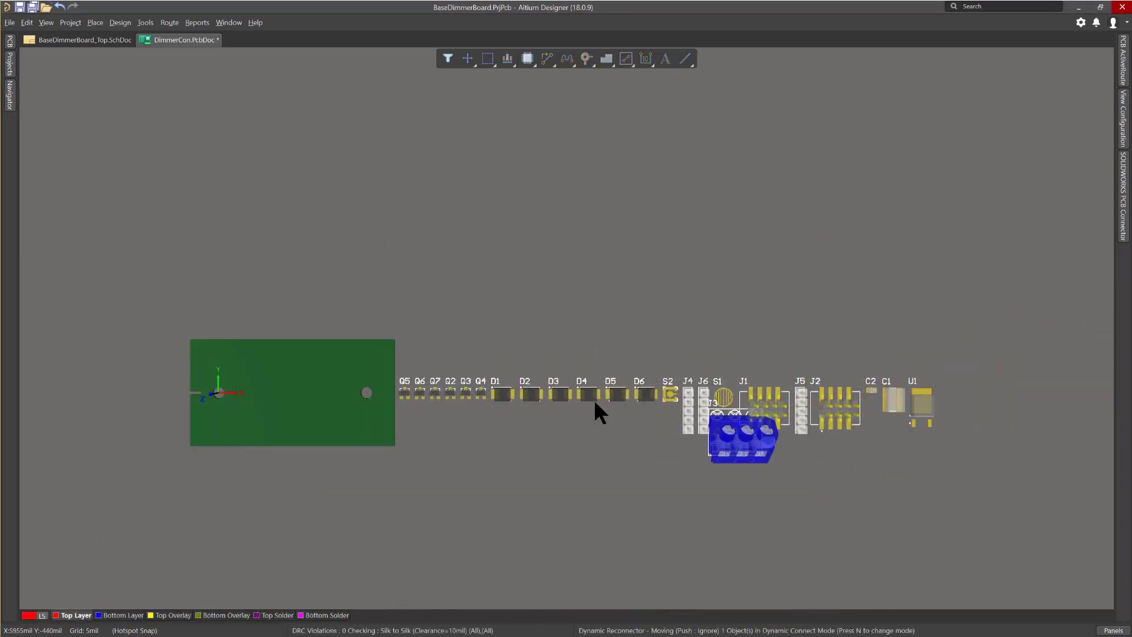
# Step: Move connector J3 onto the board and view the board's underside in 3D
pyautogui.moveTo(742, 416); pyautogui.dragTo(301, 397)
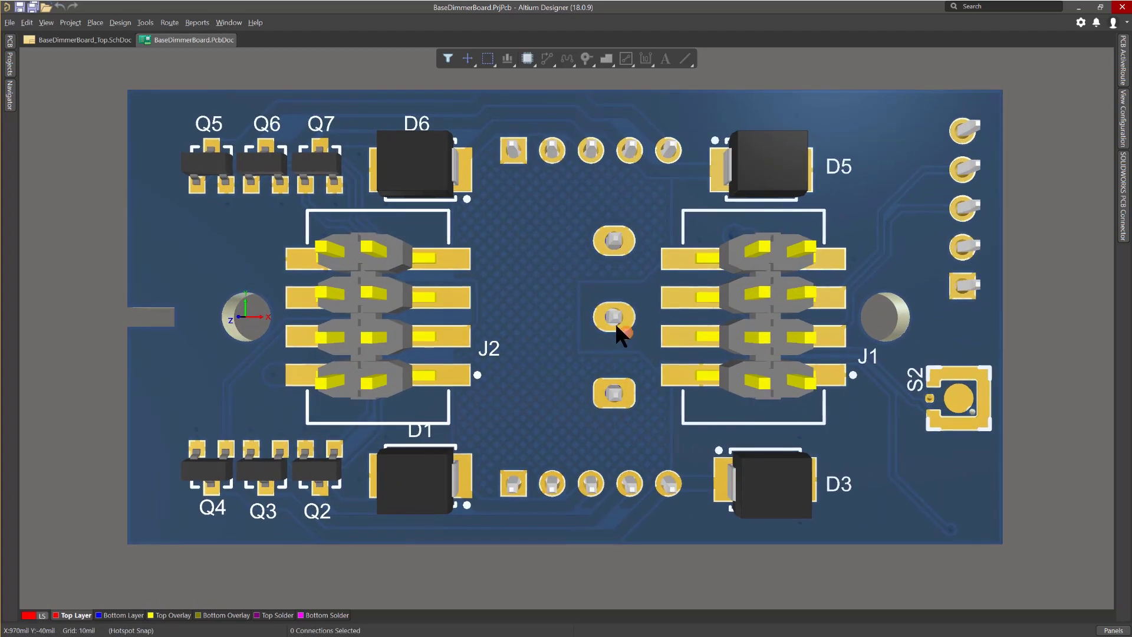
pyautogui.press('v')
pyautogui.press('b')
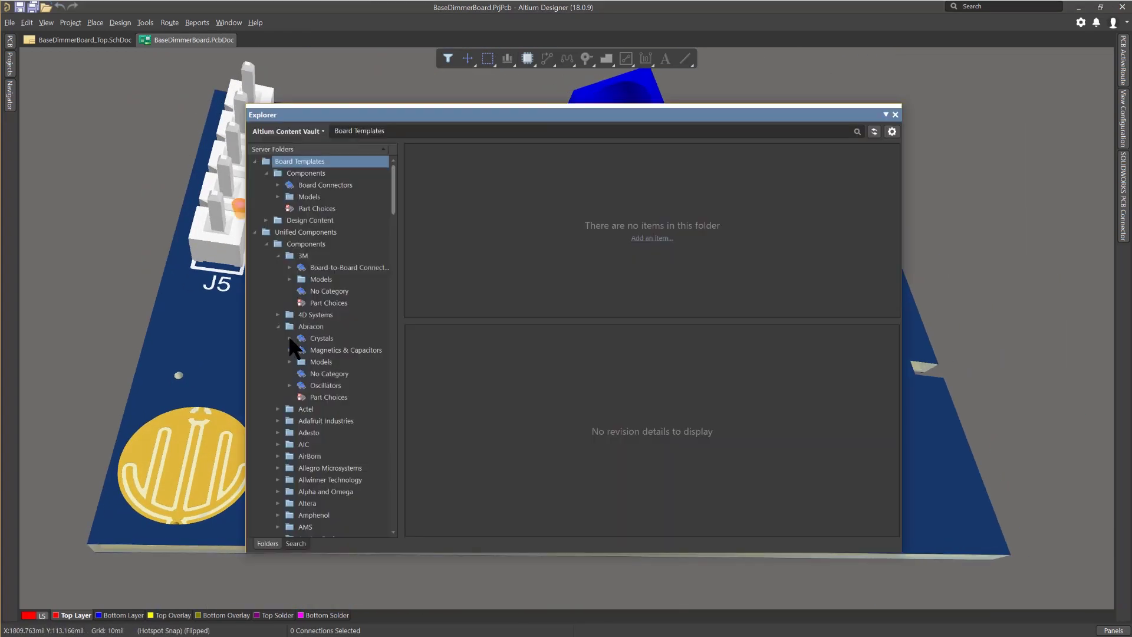
# Step: Browse the SMD MHz and Thru Hole kHz Crystals folders and widen the folder tree
pyautogui.click(350, 351)
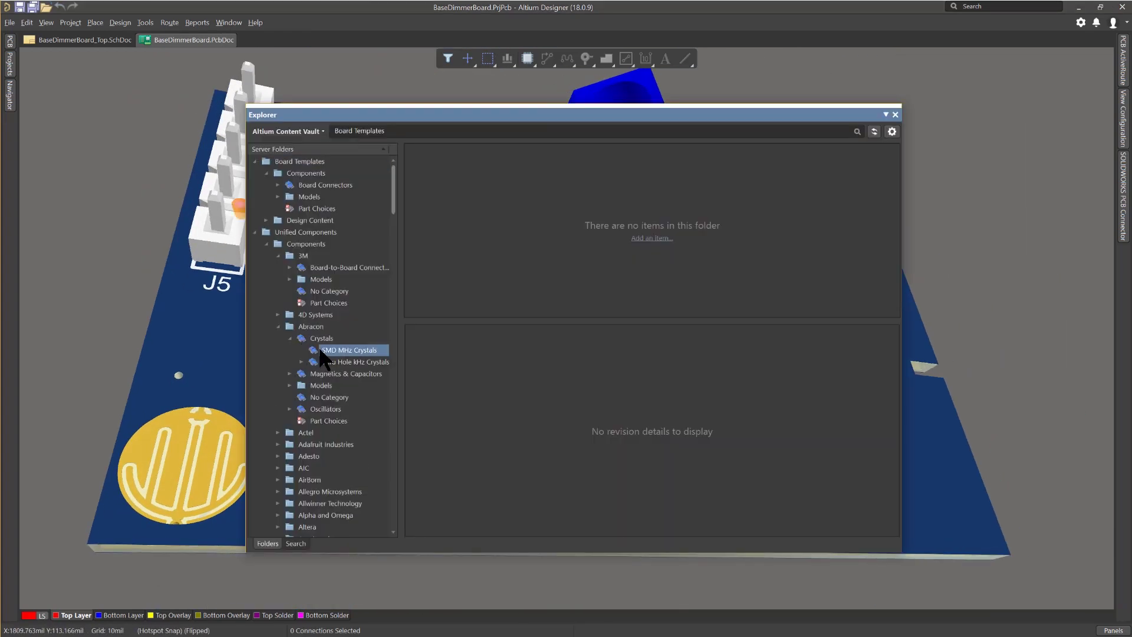
pyautogui.click(301, 361)
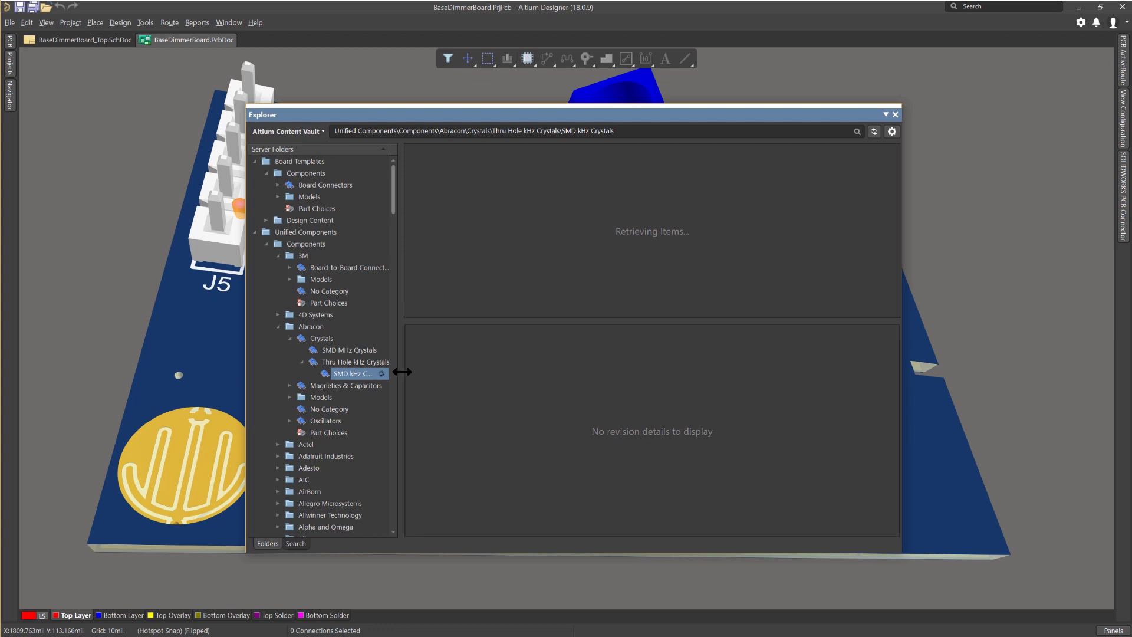
pyautogui.moveTo(402, 372); pyautogui.dragTo(439, 372)
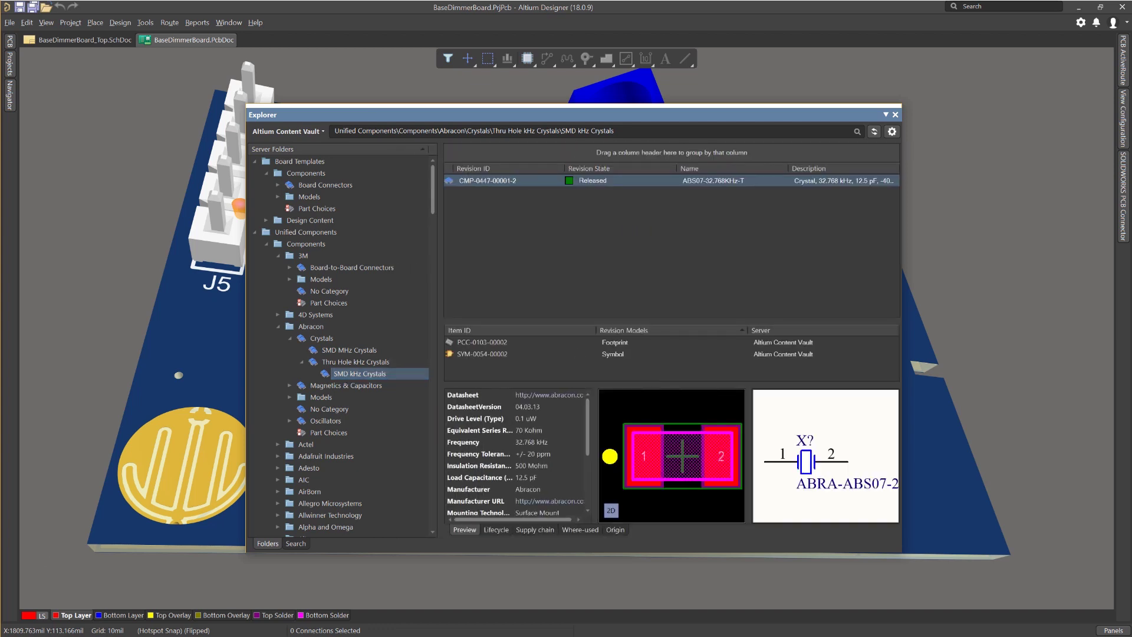
# Step: Search the vault for LM358 and step through the LM358MX revisions
pyautogui.write('Unified Components\\Components\\Harwin')
pyautogui.press('Return')
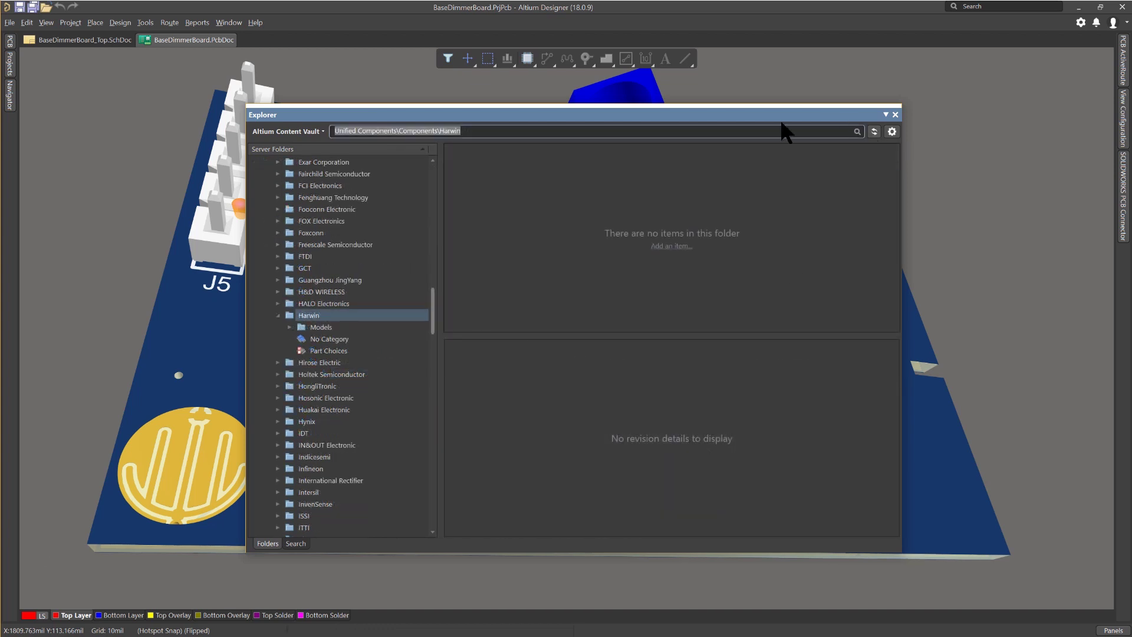
pyautogui.write('LM358')
pyautogui.press('Return')
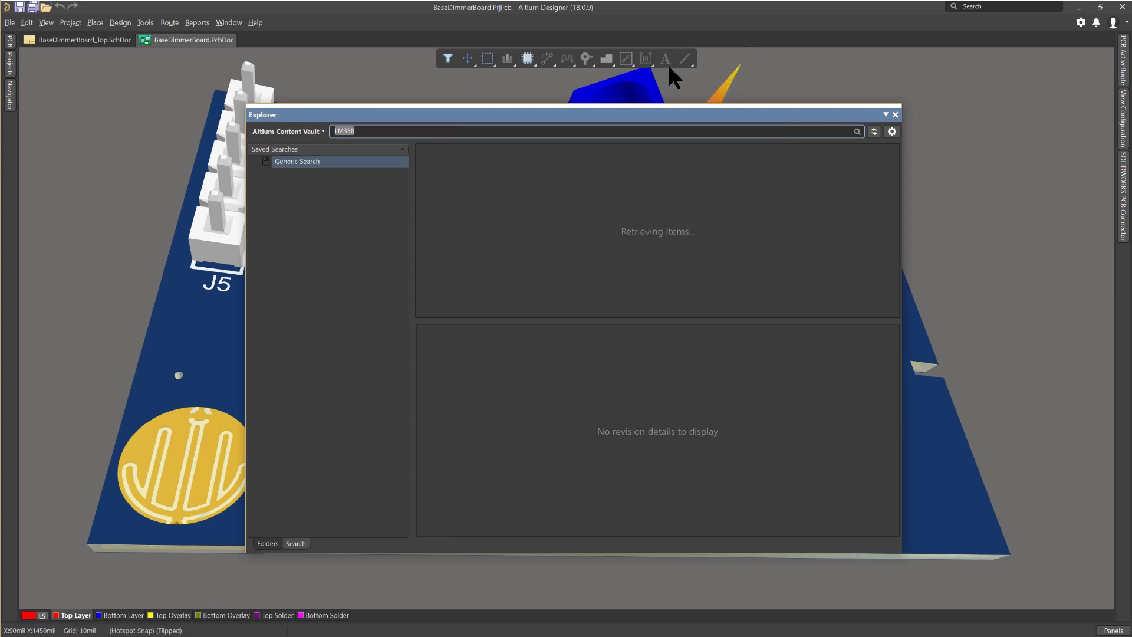
pyautogui.click(481, 204)
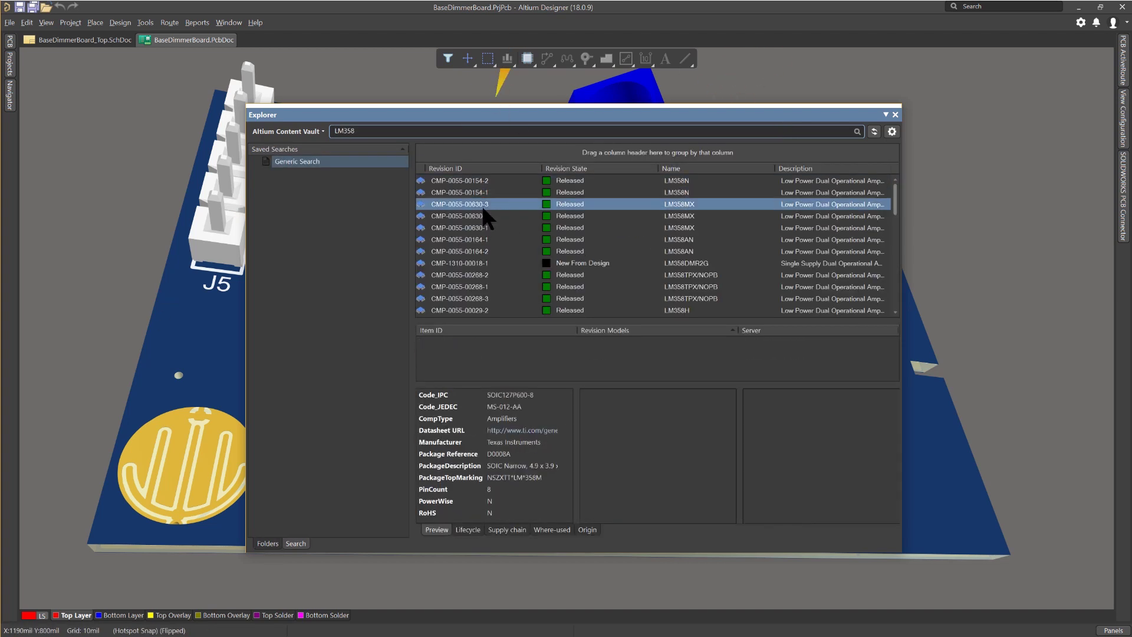
pyautogui.press('Down')
pyautogui.press('Down')
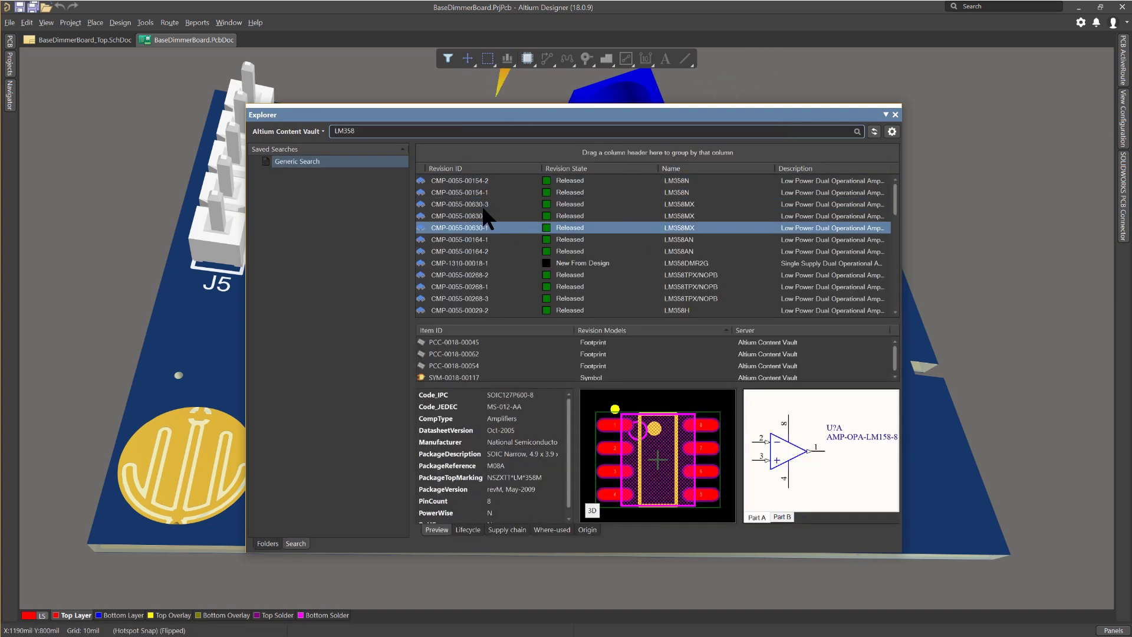
pyautogui.press('Down')
pyautogui.press('Up')
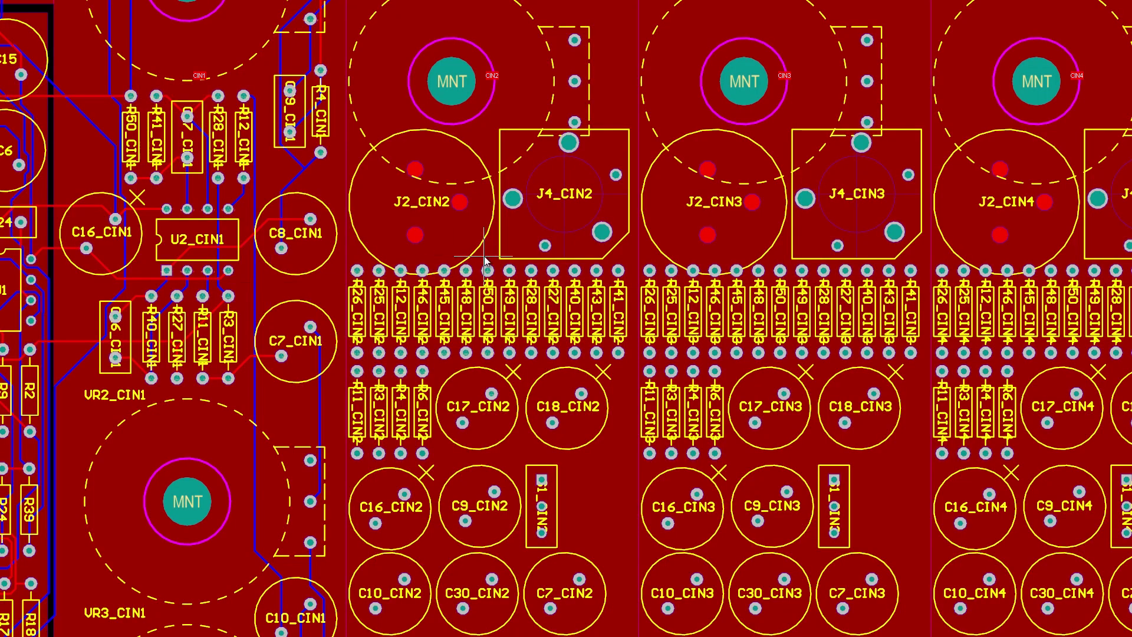
# Step: Copy CIN1's room format onto CIN2 and switch to single-layer mode
pyautogui.click(484, 263)
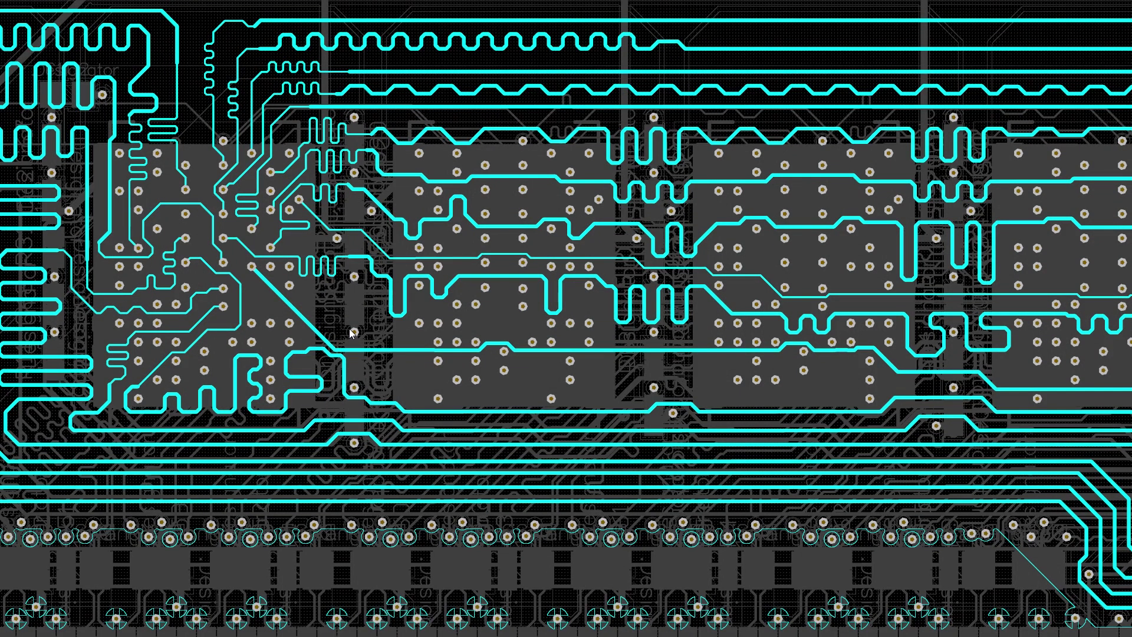
pyautogui.hotkey('shift', 's')
pyautogui.hotkey('shift', 's')
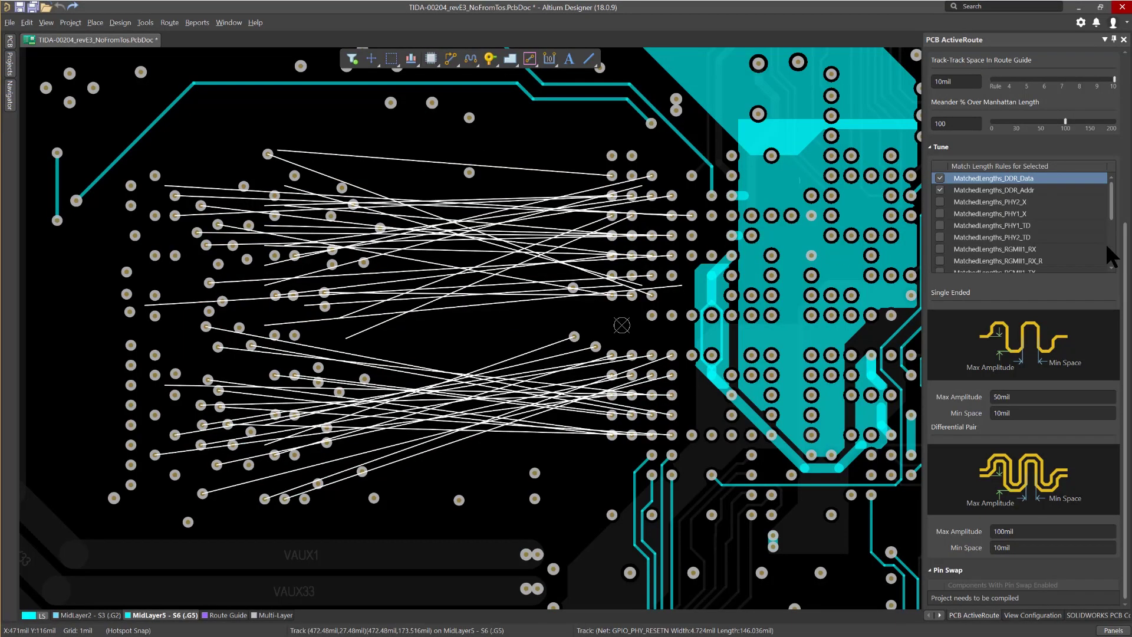
pyautogui.moveTo(1128, 252); pyautogui.dragTo(1116, 78)
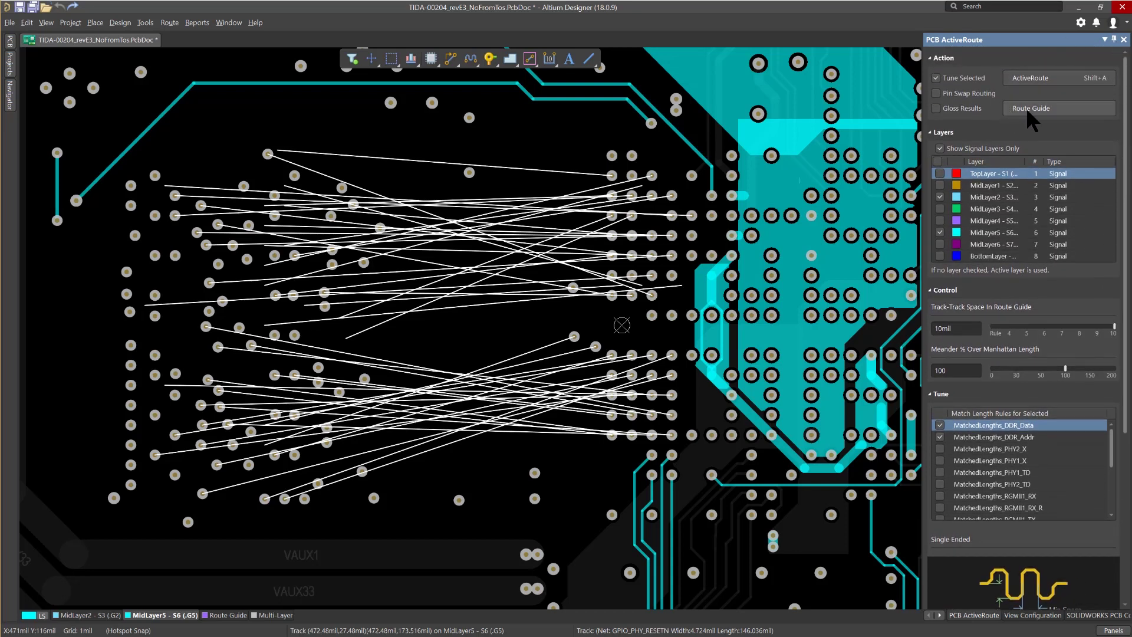
# Step: ActiveRoute the selected DDR connections and make MidLayer2 the active layer
pyautogui.click(1008, 80)
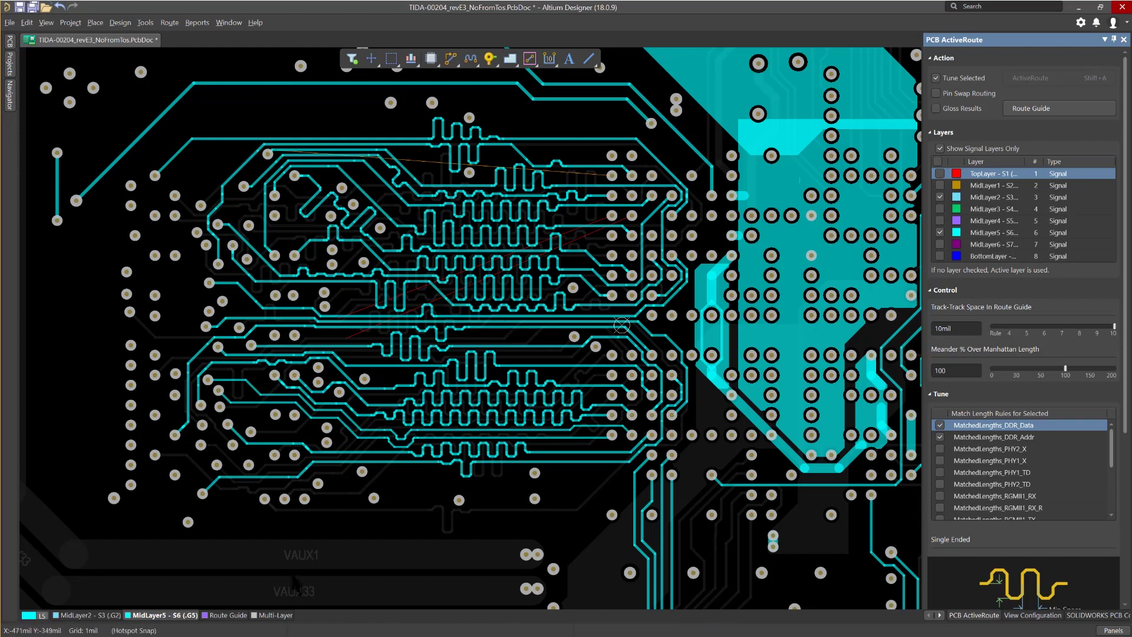
pyautogui.press('KP_Multiply')
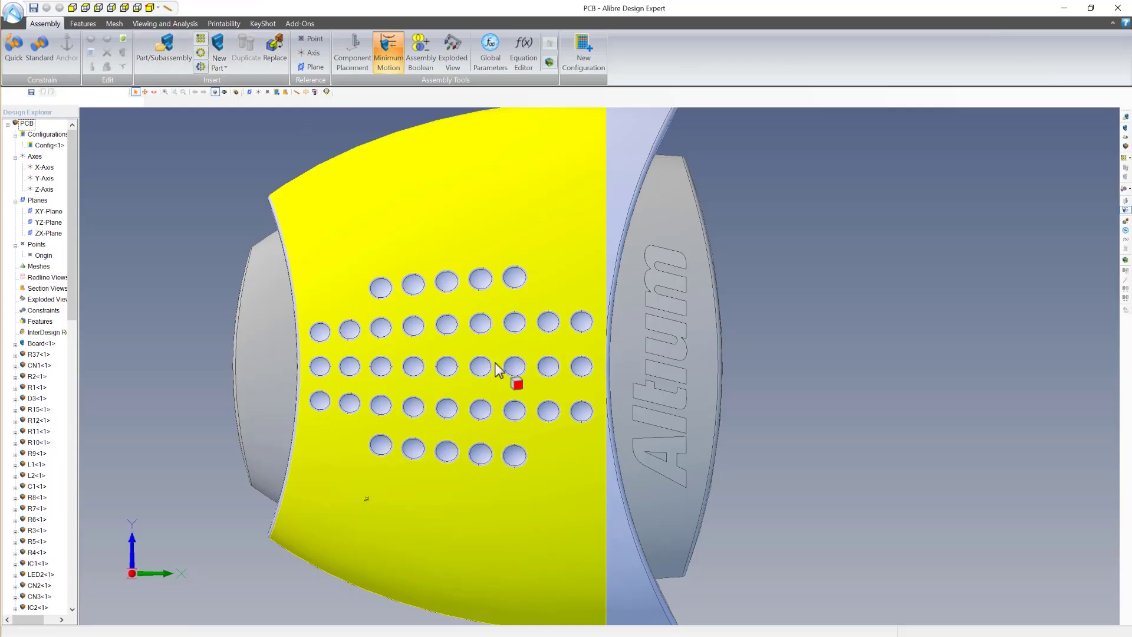
# Step: Orbit to an oblique view and hide the cyan enclosure part in Design Explorer
pyautogui.moveTo(524, 410)
pyautogui.mouseDown(button='middle')
pyautogui.moveTo(695, 425)
pyautogui.moveTo(699, 566)
pyautogui.moveTo(551, 478)
pyautogui.mouseUp(button='middle')
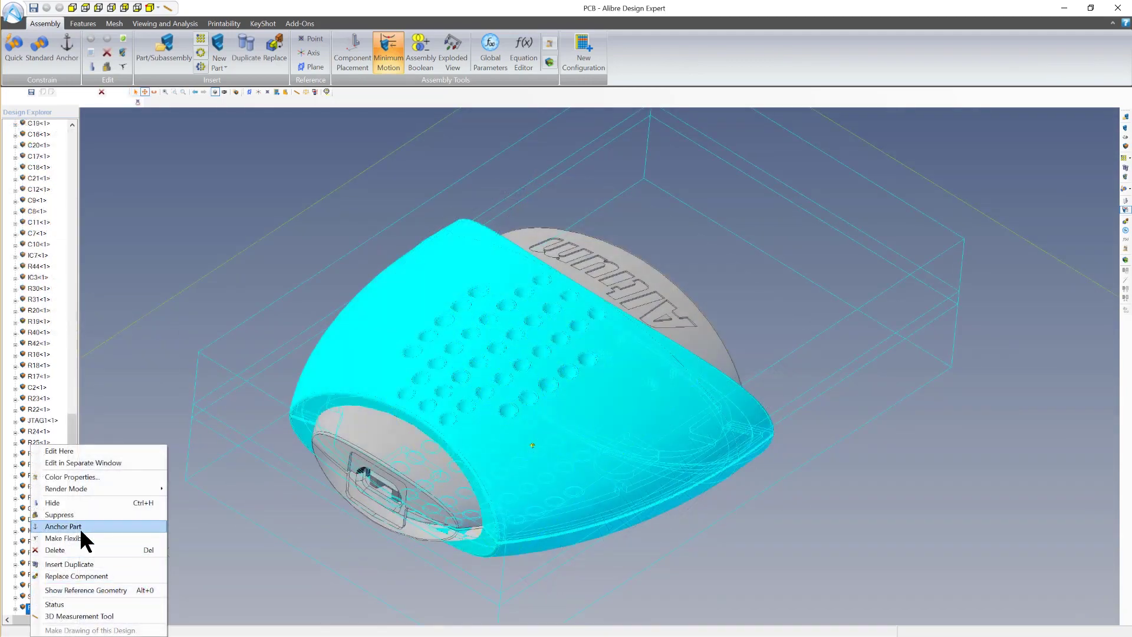
pyautogui.click(74, 504)
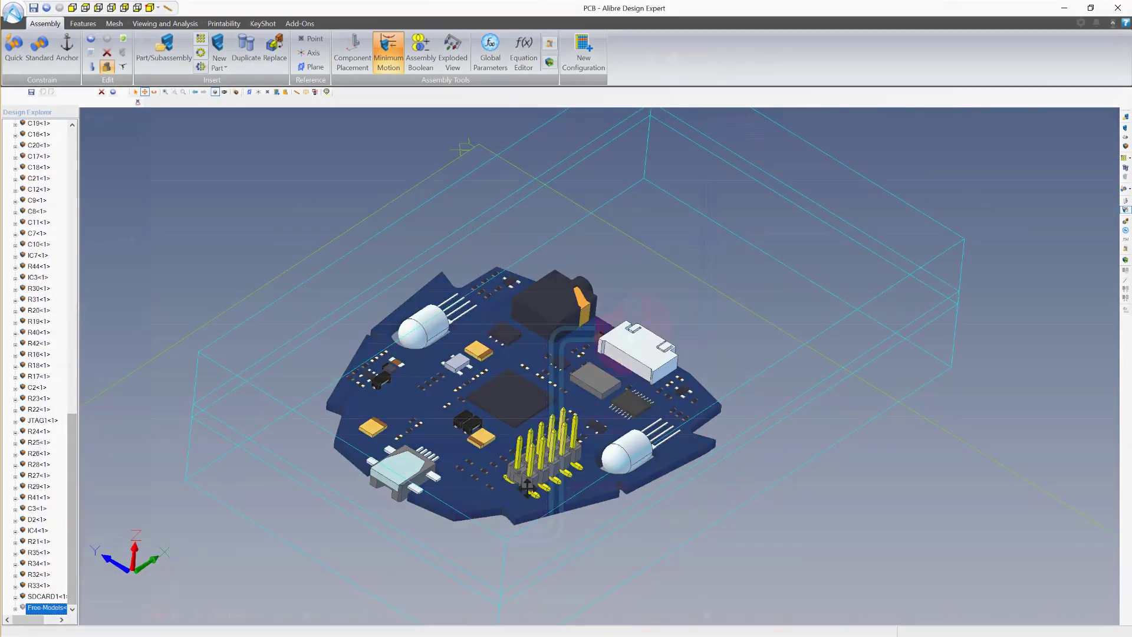
pyautogui.keyDown('ctrl'); pyautogui.scroll(3, 384, 556); pyautogui.keyUp('ctrl')
pyautogui.keyDown('ctrl'); pyautogui.scroll(1, 638, 308); pyautogui.keyUp('ctrl')
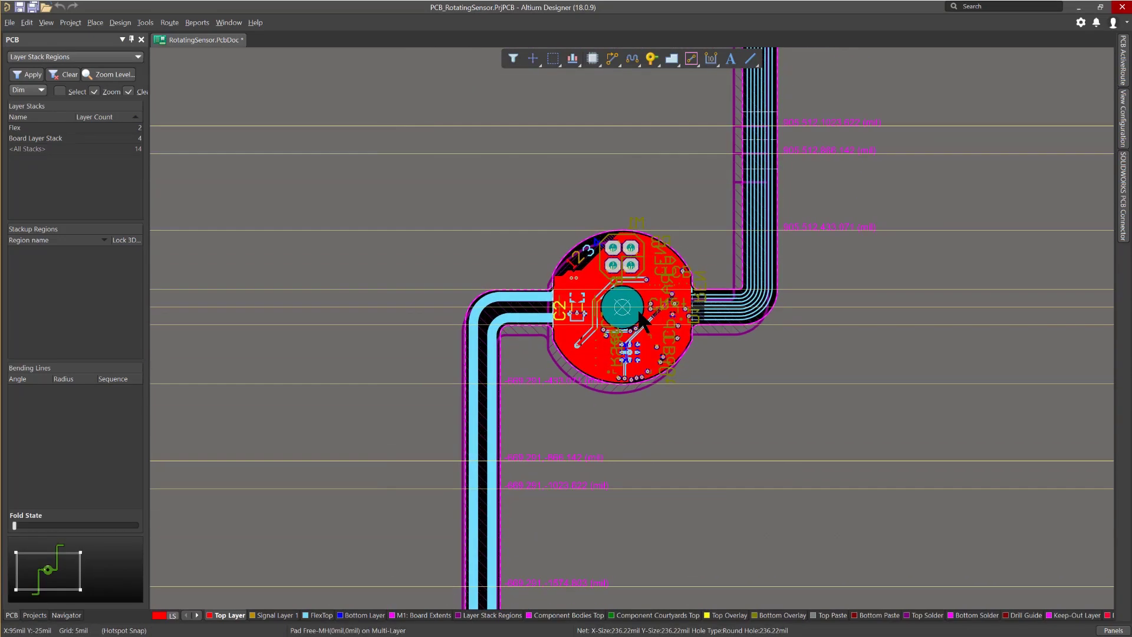
# Step: Select the Flex 4 region in board planning mode, then return to 2D layout
pyautogui.press('1')
pyautogui.click(710, 200)
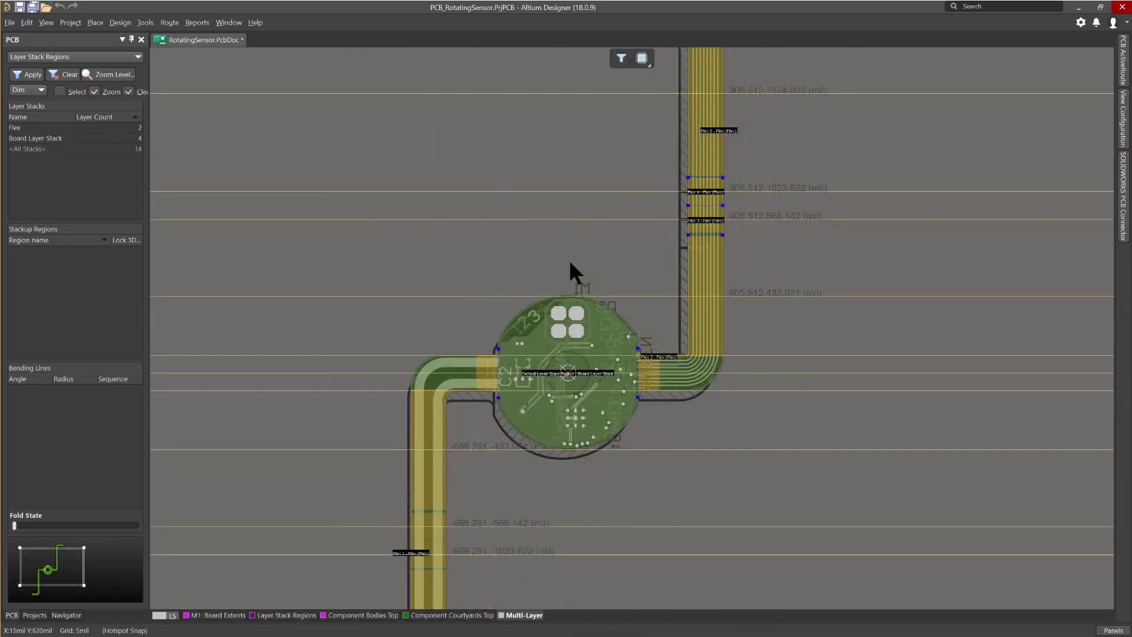
pyautogui.press('2')
pyautogui.keyDown('ctrl'); pyautogui.scroll(-3, 578, 358); pyautogui.keyUp('ctrl')
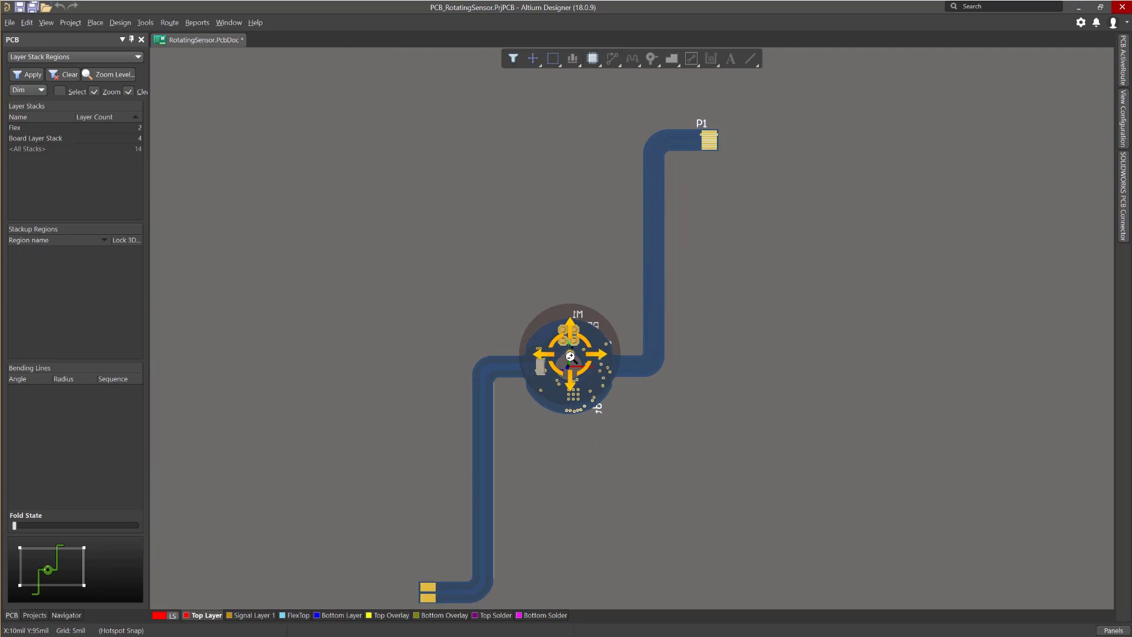
# Step: Fold the RotatingSensor flex sections in 3D and view the C16 board edge
pyautogui.press('3')
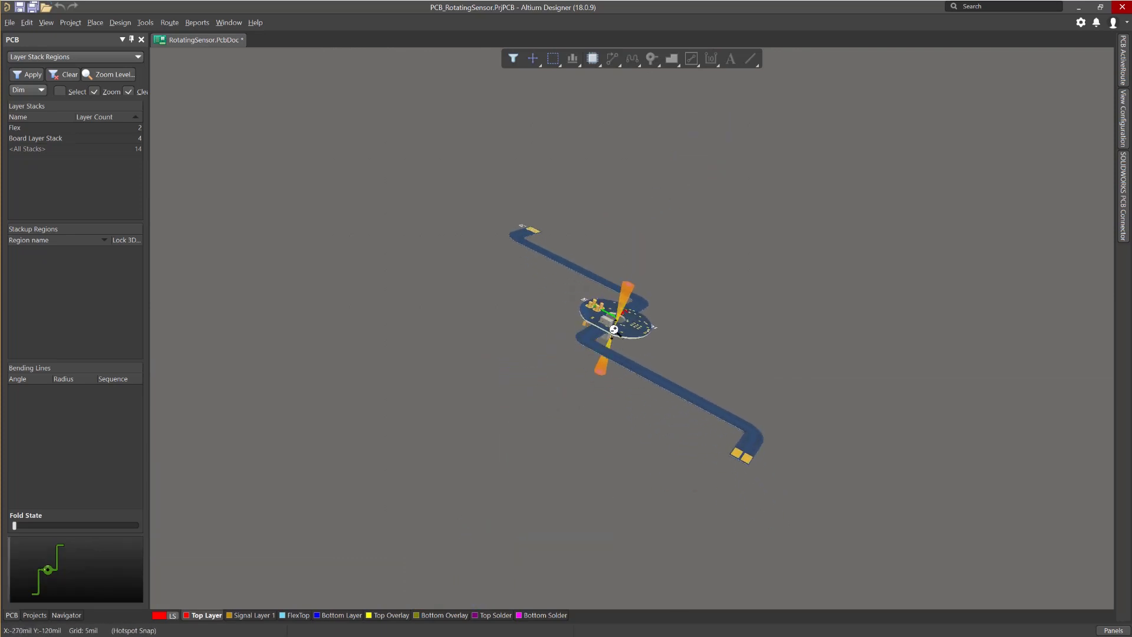
pyautogui.press('5')
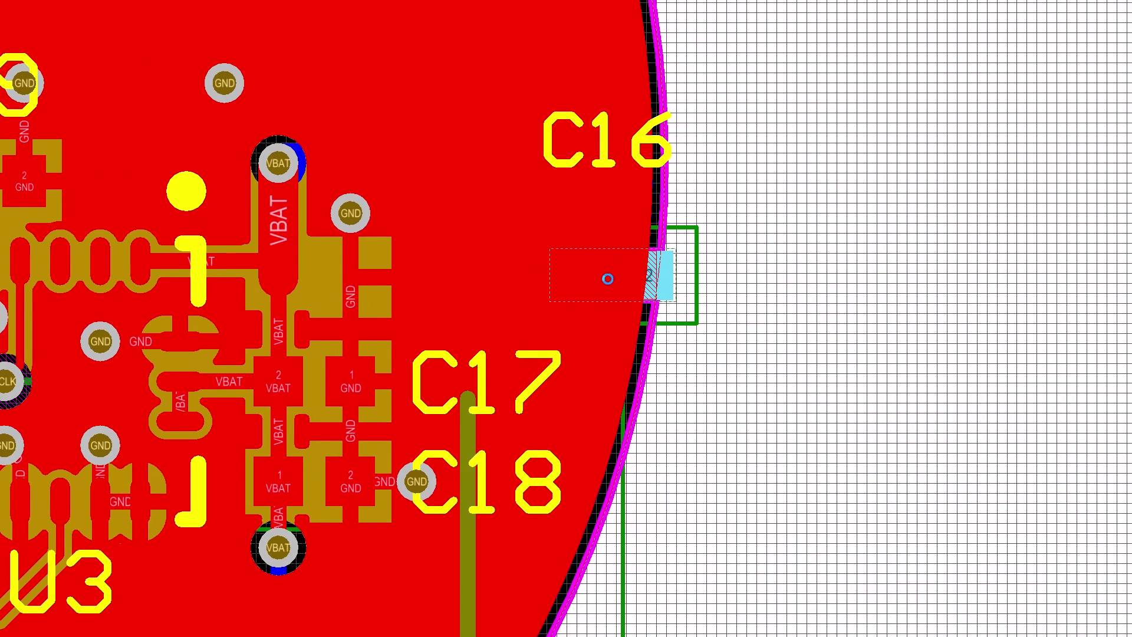
pyautogui.press('3')
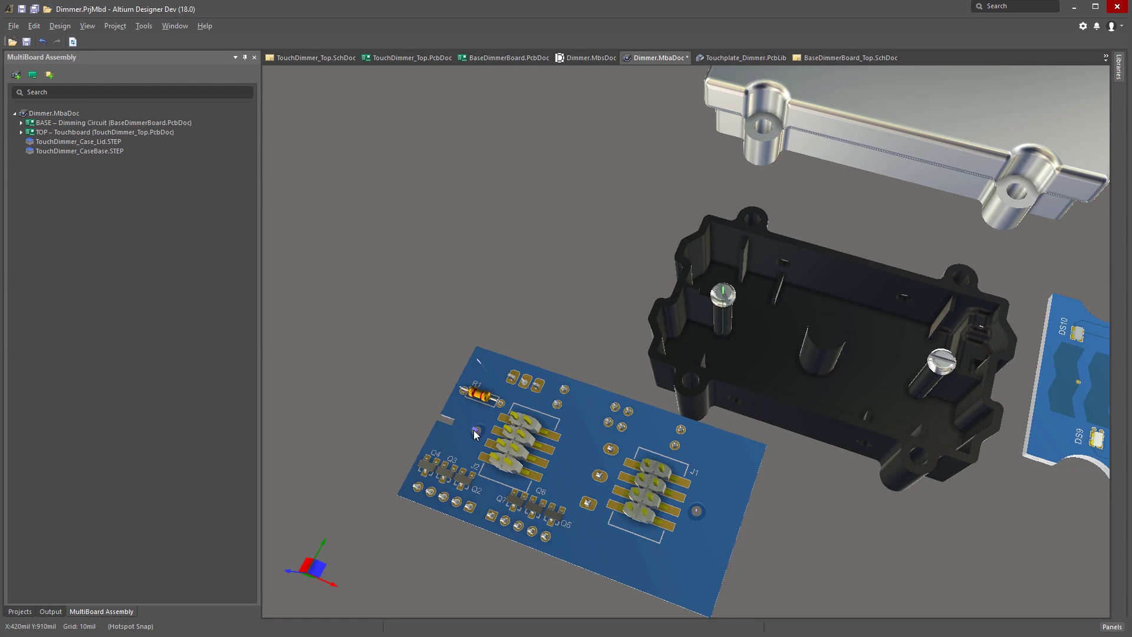
# Step: Seat the BASE board on the black case base and the TOP board above it
pyautogui.keyDown('shift'); pyautogui.moveTo(476, 437); pyautogui.dragTo(483, 422, button='right'); pyautogui.keyUp('shift')
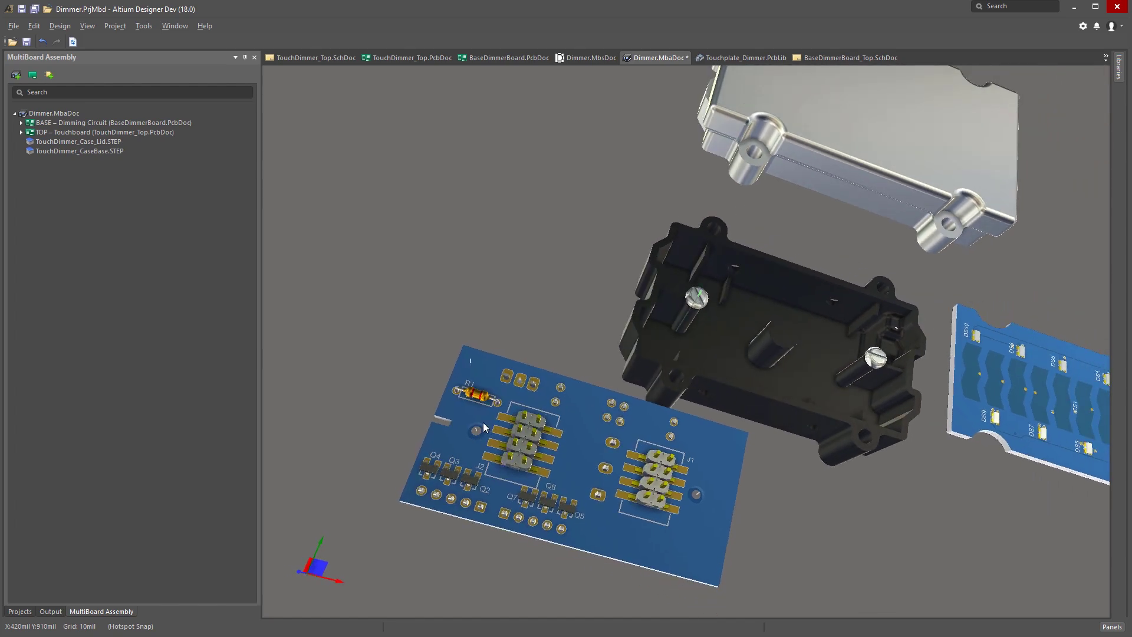
pyautogui.click(476, 429)
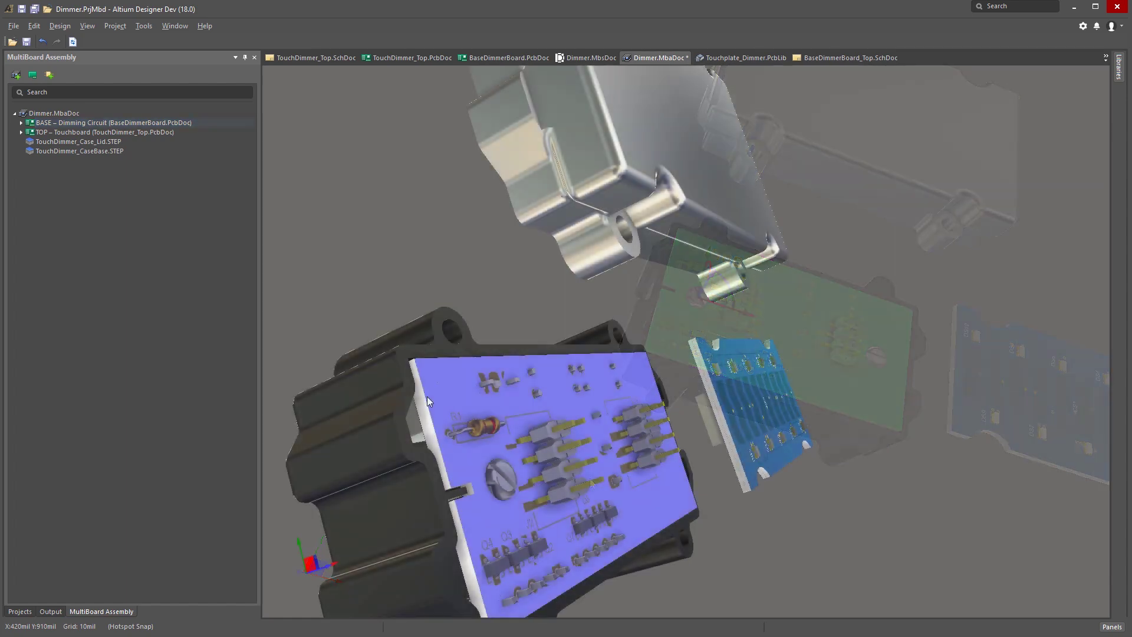
pyautogui.click(690, 375)
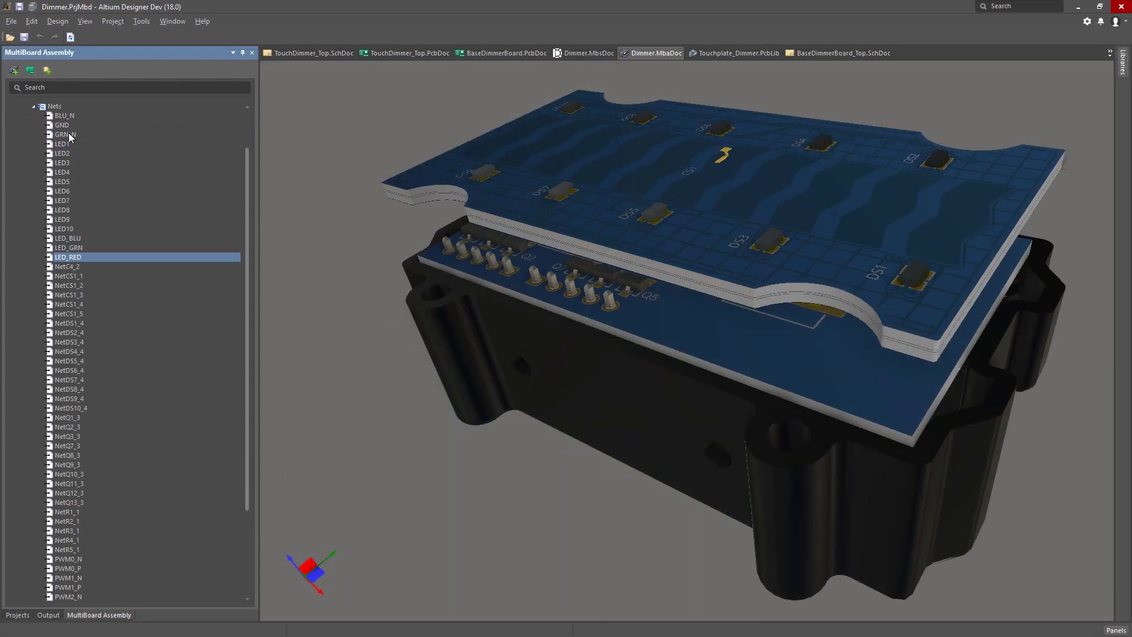
# Step: Highlight the GRN_N, TXD and another net from the tree
pyautogui.click(69, 135)
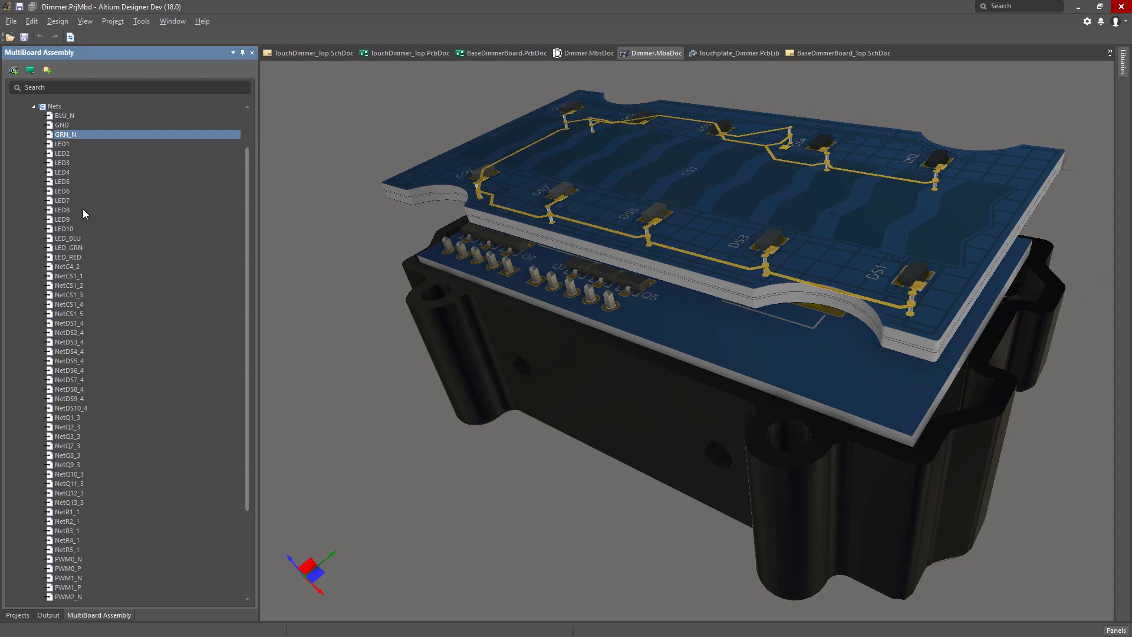
pyautogui.scroll(-4, 104, 371)
pyautogui.click(62, 550)
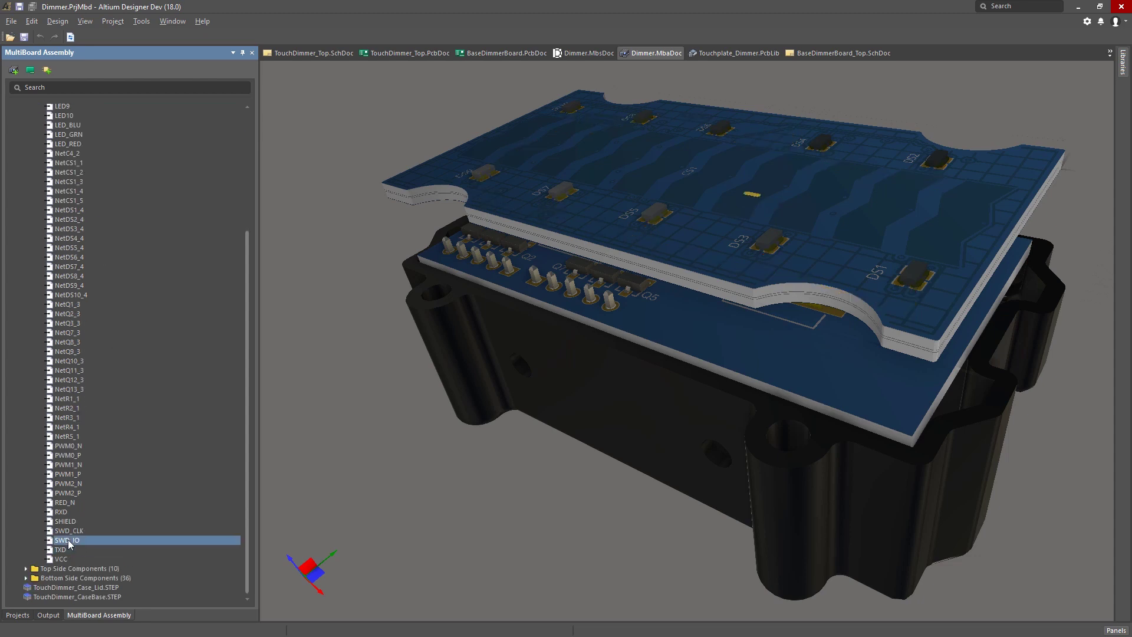
pyautogui.click(66, 520)
# Step: Highlight one more net, then select and deselect the miniPCIE module in MiniPC.MbaDoc
pyautogui.click(67, 501)
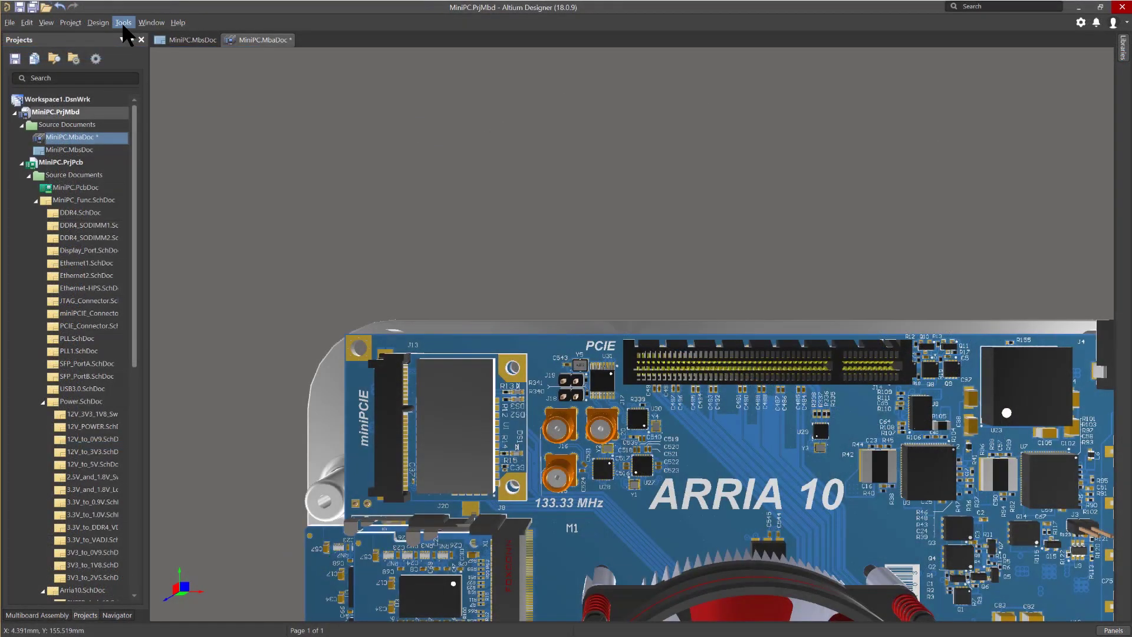
pyautogui.click(124, 23)
pyautogui.click(145, 56)
pyautogui.click(456, 424)
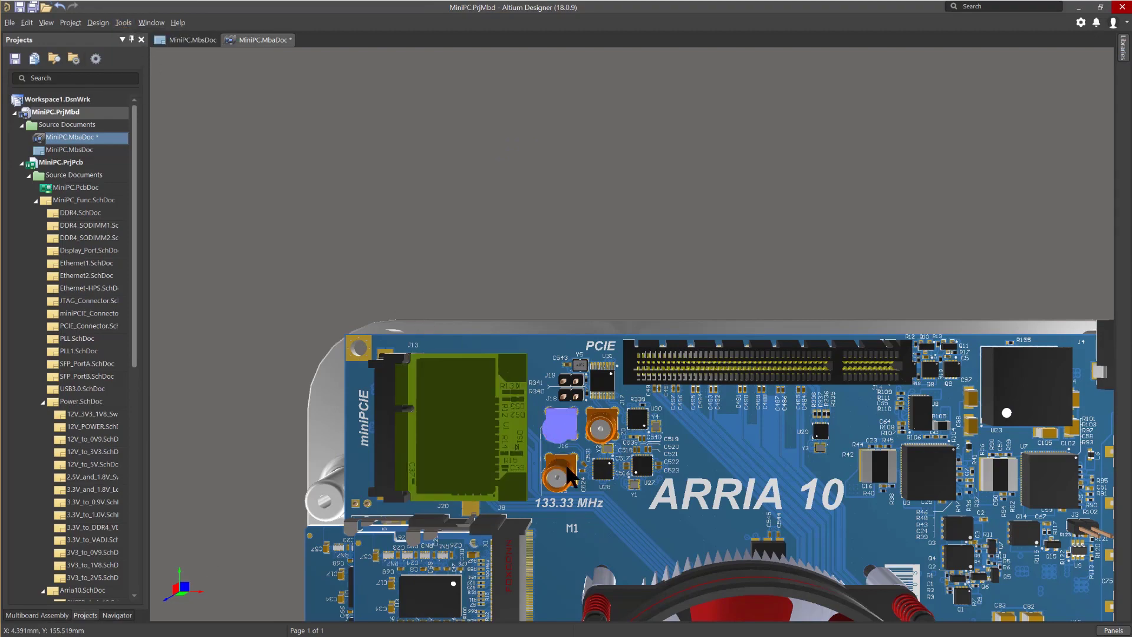
pyautogui.click(530, 449)
pyautogui.keyDown('ctrl'); pyautogui.scroll(2, 530, 442); pyautogui.keyUp('ctrl')
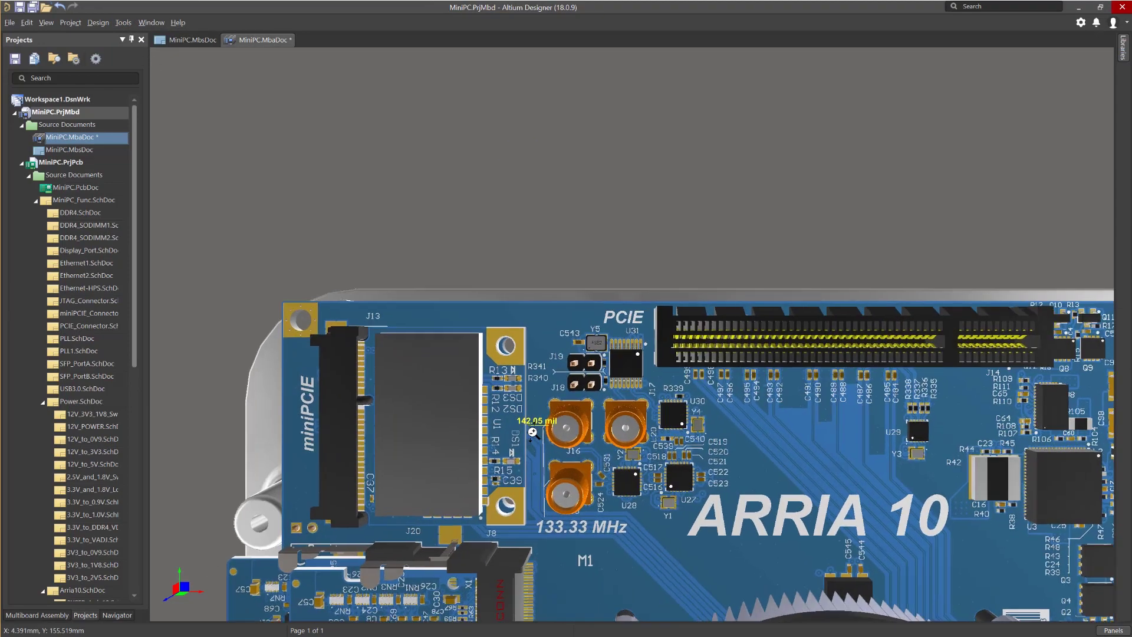
pyautogui.keyDown('ctrl'); pyautogui.scroll(2, 533, 433); pyautogui.keyUp('ctrl')
# Step: Cross-probe the J8 connection from the MiniPC.MbsDoc schematic to the PCB layout
pyautogui.hotkey('ctrl', 'Tab')
pyautogui.rightClick(566, 315)
pyautogui.moveTo(595, 336)
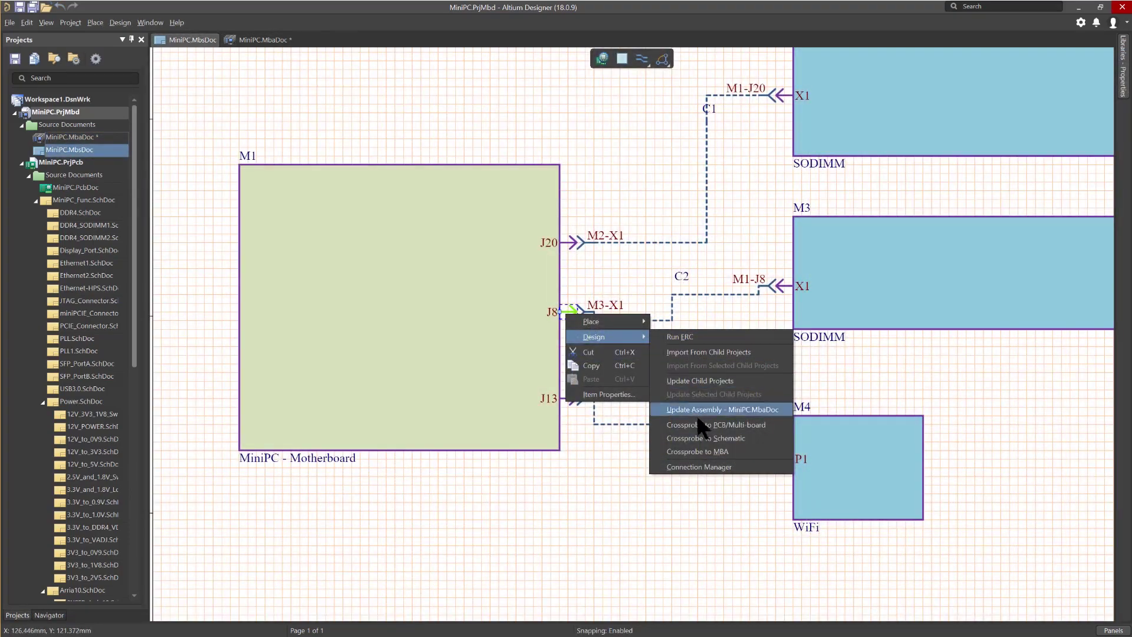
pyautogui.click(702, 426)
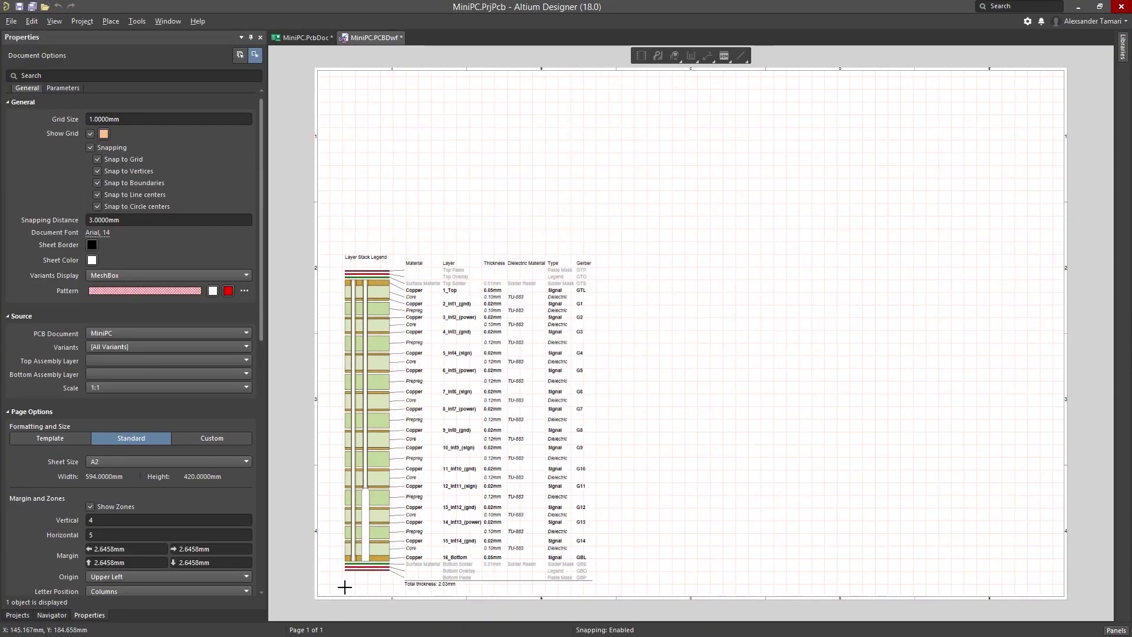
# Step: Place the Layer Stack Legend at lower left and a board assembly view at upper right
pyautogui.click(347, 590)
pyautogui.rightClick(346, 592)
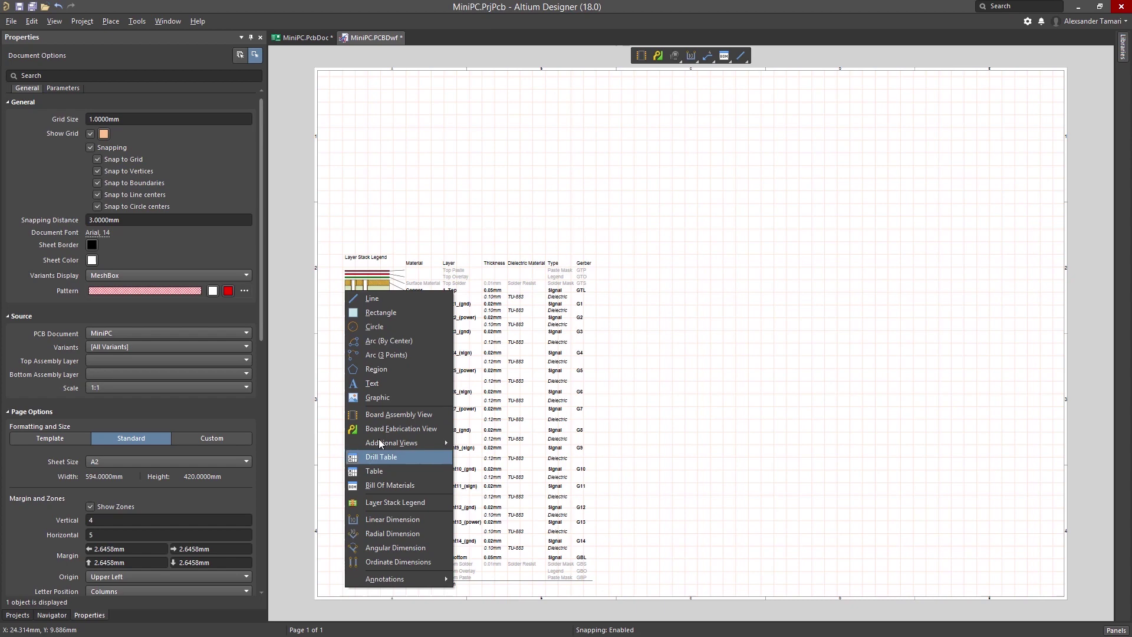
pyautogui.click(385, 420)
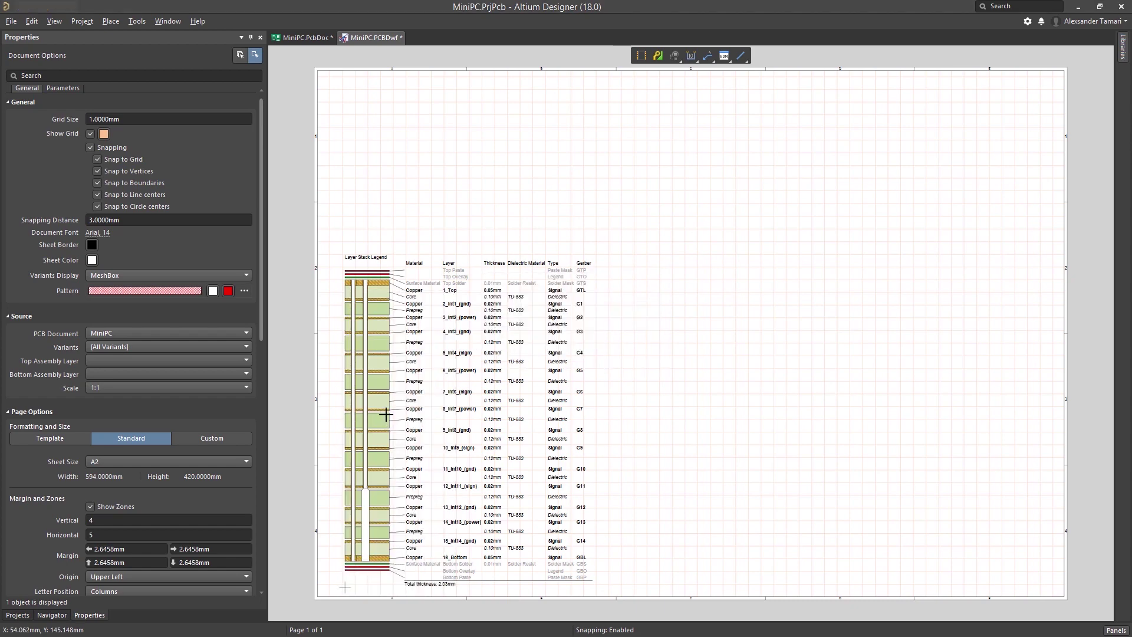
pyautogui.click(870, 214)
# Step: Add a drill table and a DETAIL A view of Q4 beside the board
pyautogui.rightClick(641, 227)
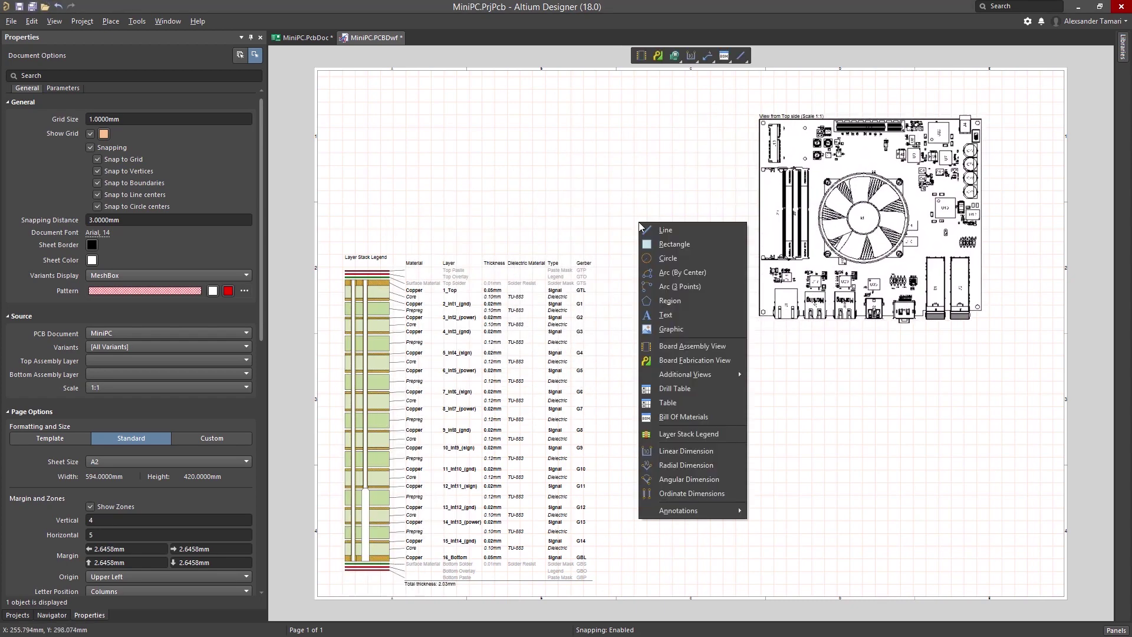
pyautogui.click(674, 388)
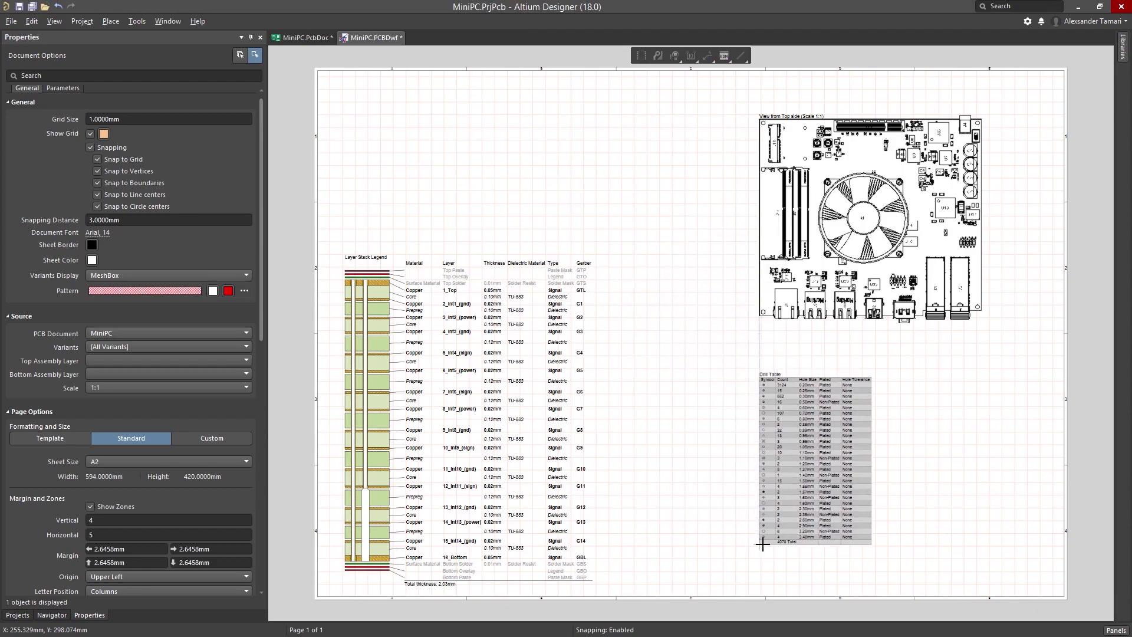
pyautogui.scroll(5, 999, 168)
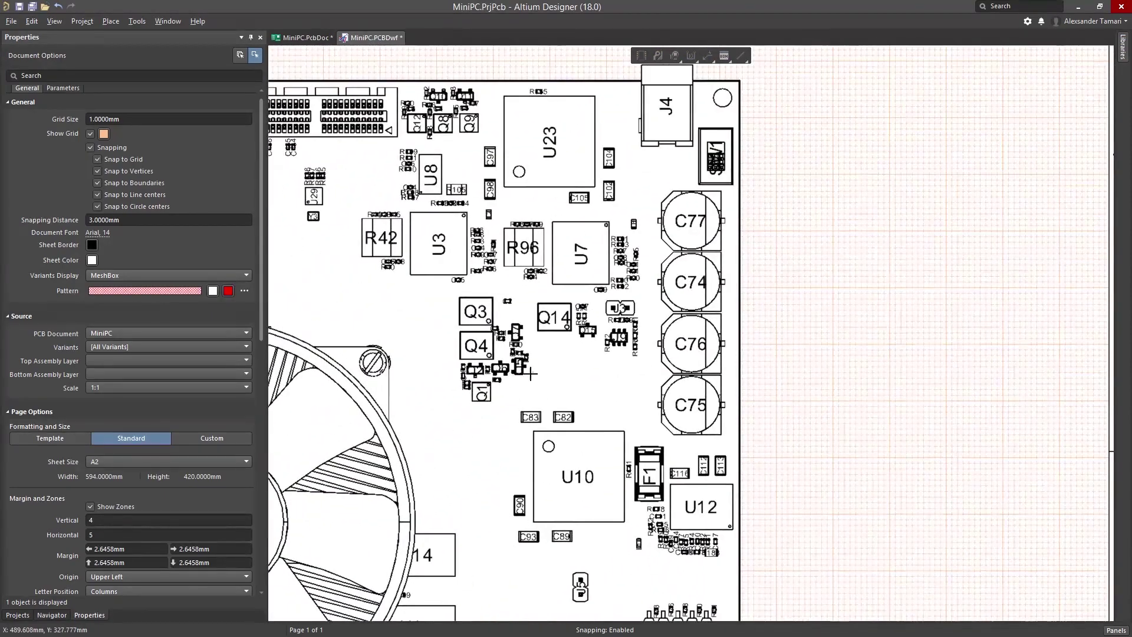
pyautogui.click(494, 355)
pyautogui.click(546, 356)
pyautogui.keyDown('ctrl'); pyautogui.scroll(-5, 804, 320); pyautogui.keyUp('ctrl')
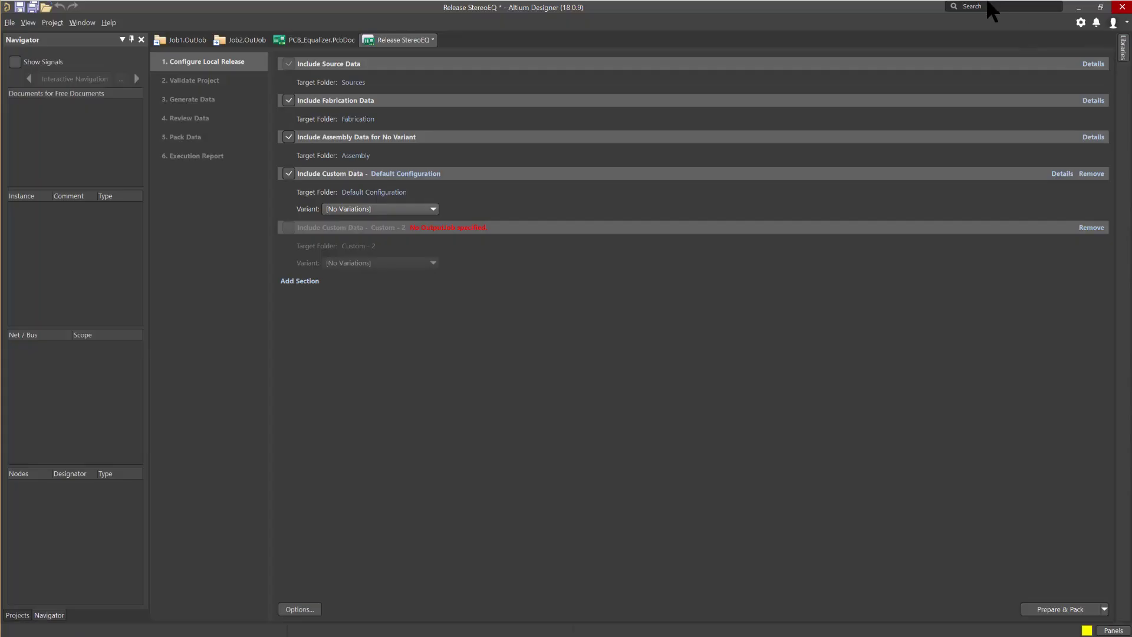
# Step: Review the StereoEQ Fabrication Data details in the Release view
pyautogui.click(1093, 260)
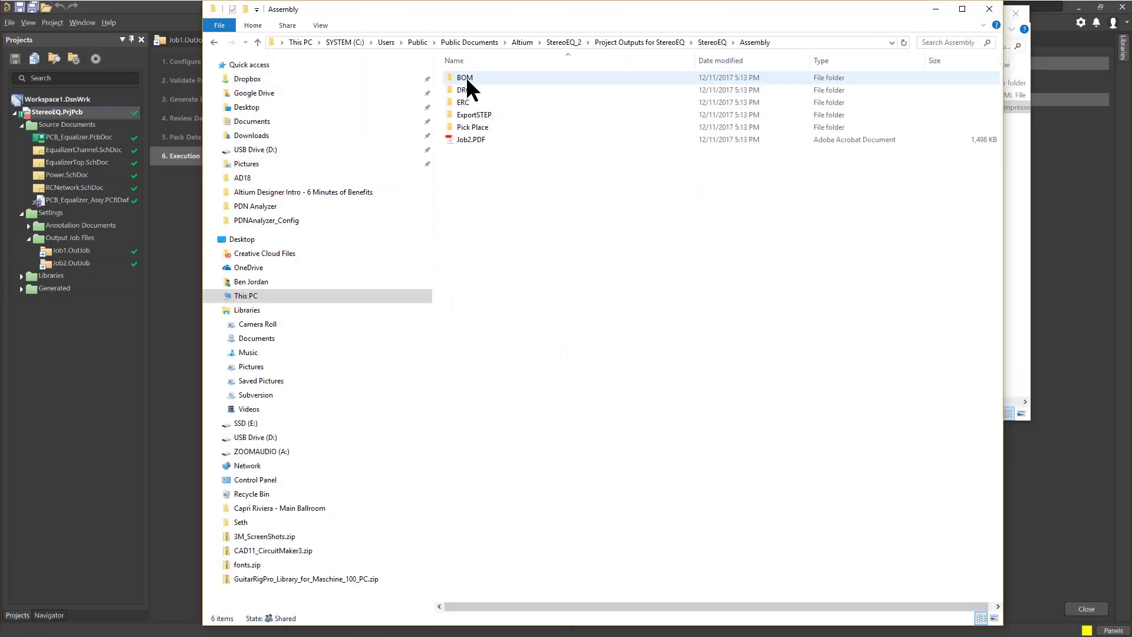
# Step: Open Job2.PDF to view the assembly drawing, then close it
pyautogui.click(467, 126)
pyautogui.doubleClick(472, 138)
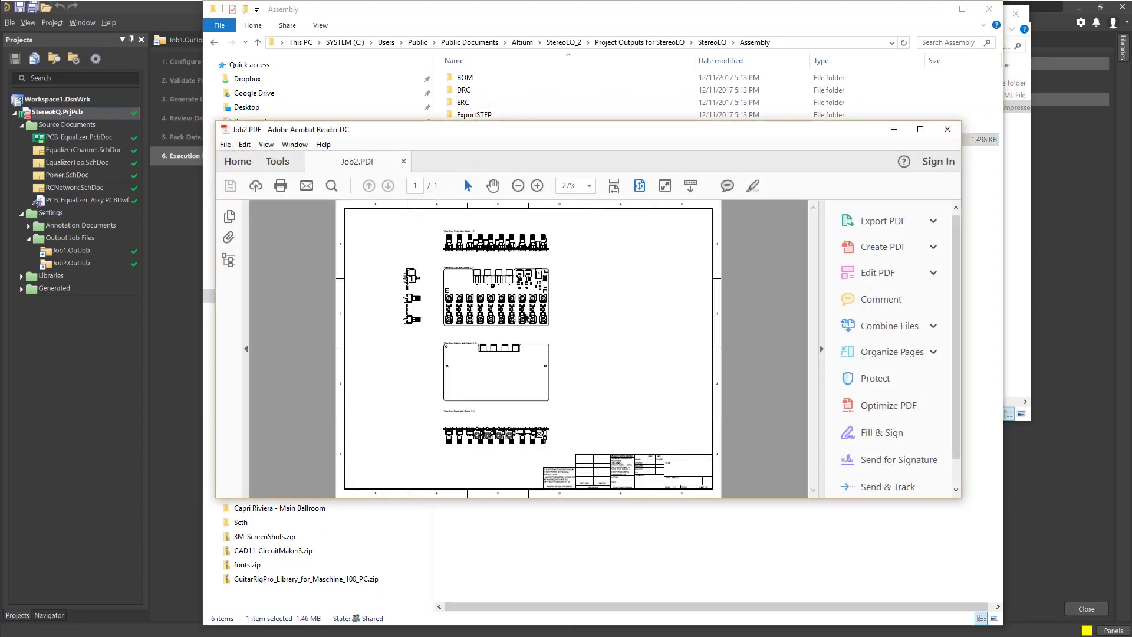
pyautogui.click(947, 129)
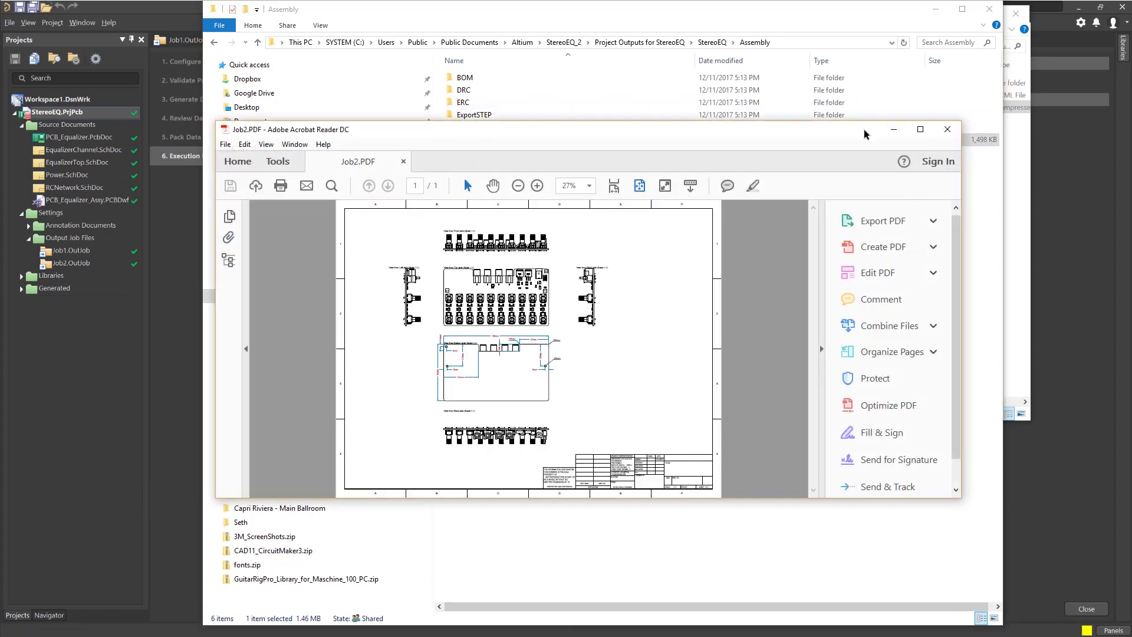
# Step: Open StereoEQ.PDF from StereoEQ > Fabrication > PDF3D and enable its 3D board model
pyautogui.click(708, 42)
pyautogui.doubleClick(482, 101)
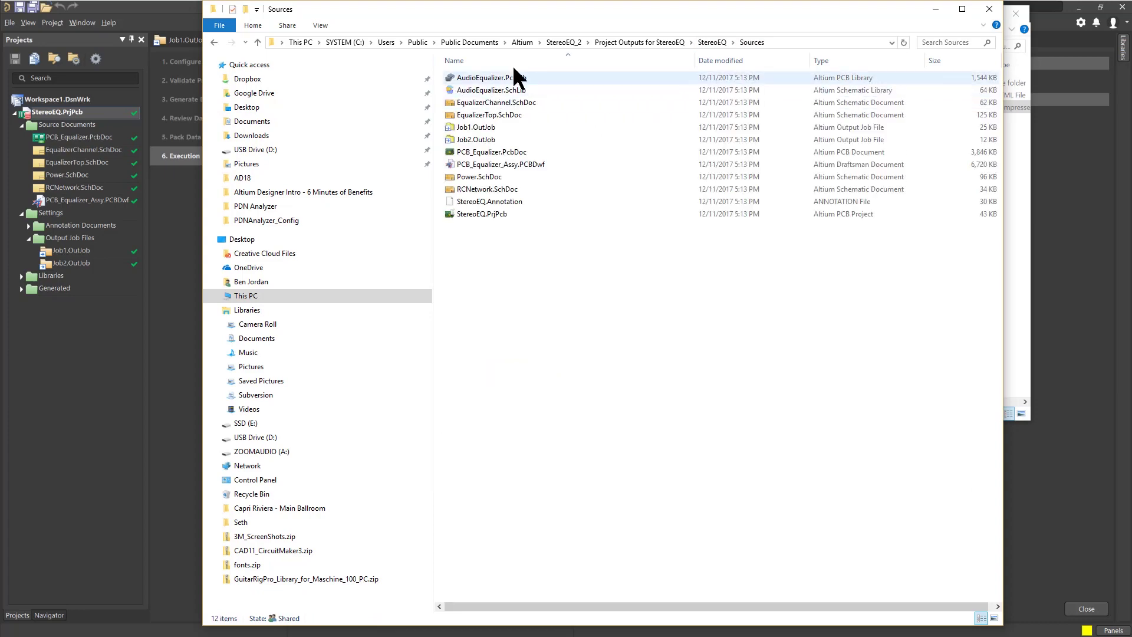
pyautogui.click(708, 42)
pyautogui.doubleClick(494, 89)
pyautogui.doubleClick(486, 137)
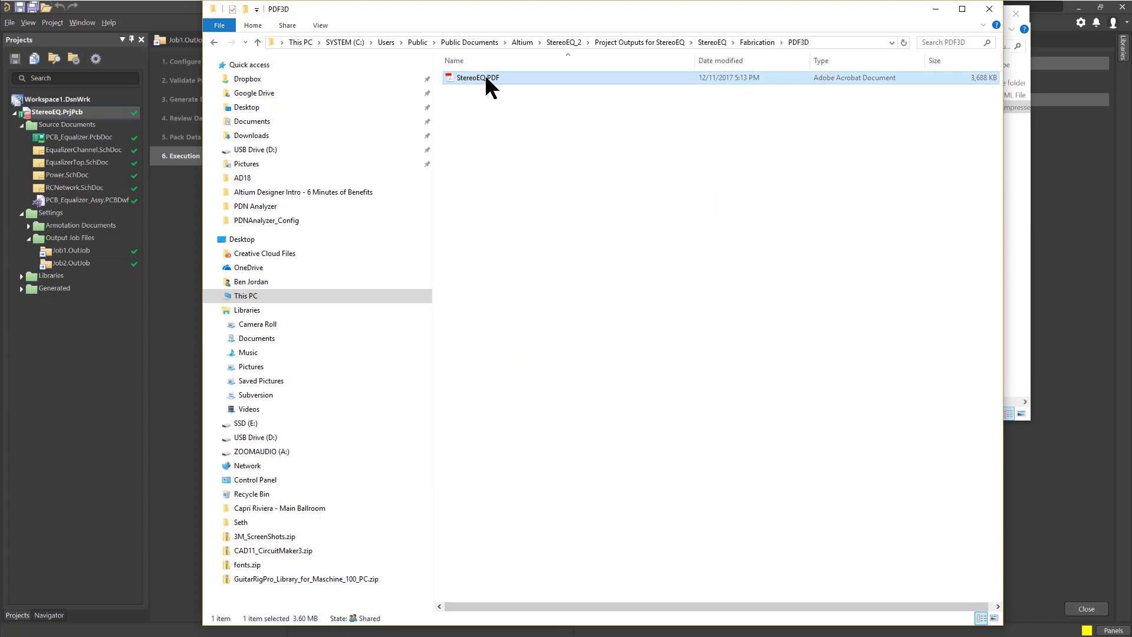
pyautogui.doubleClick(486, 78)
pyautogui.click(763, 211)
pyautogui.click(764, 255)
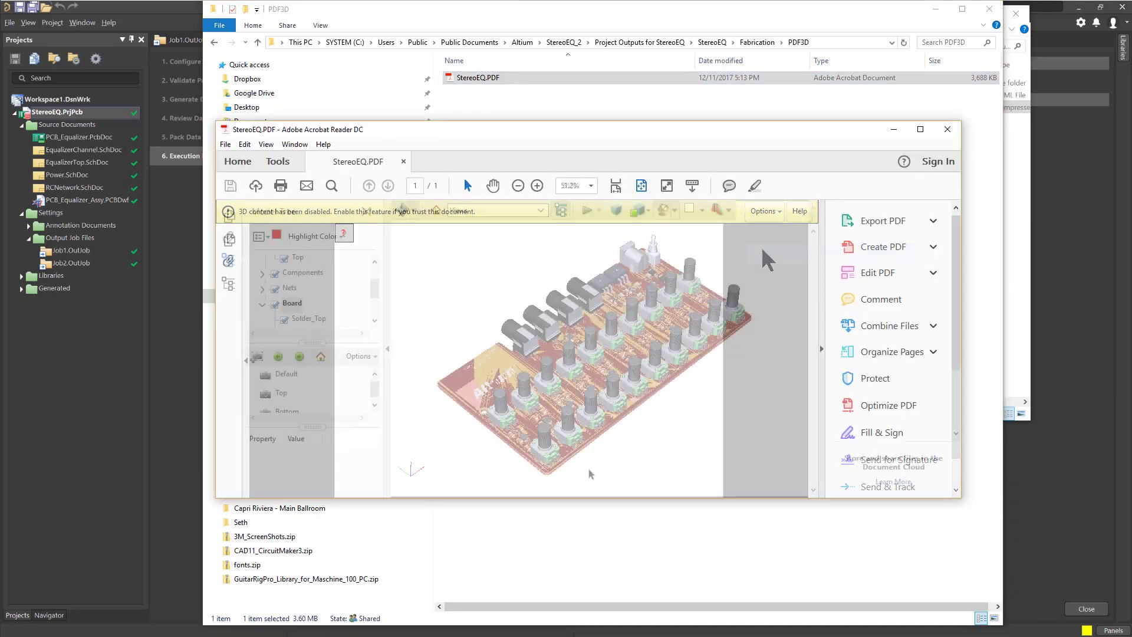